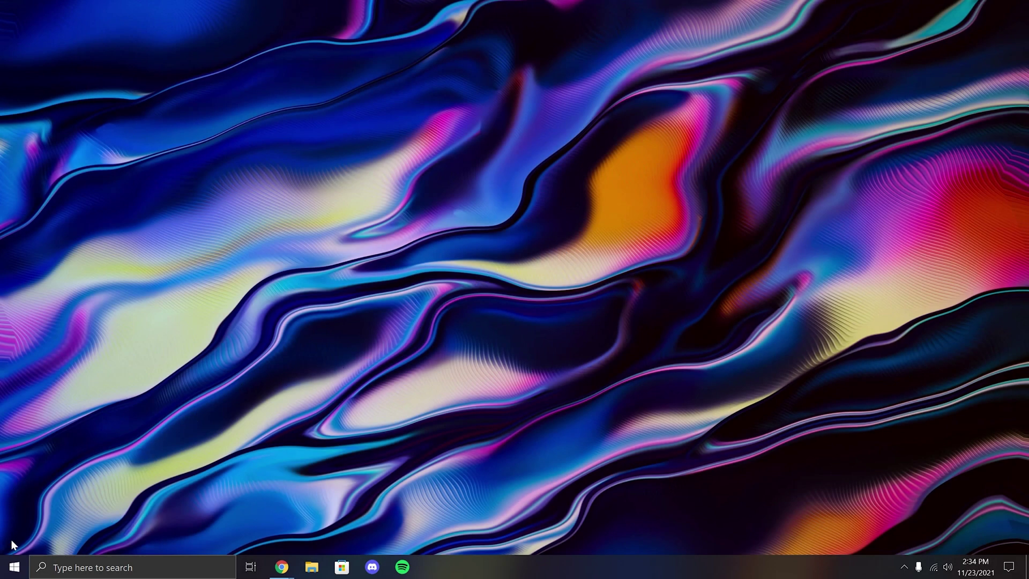
Step: Open Disk Management from the Start menu and bring up actions for the USB (F:) partition on Disk 3
{"action": "right_click", "coordinate": [15, 567]}
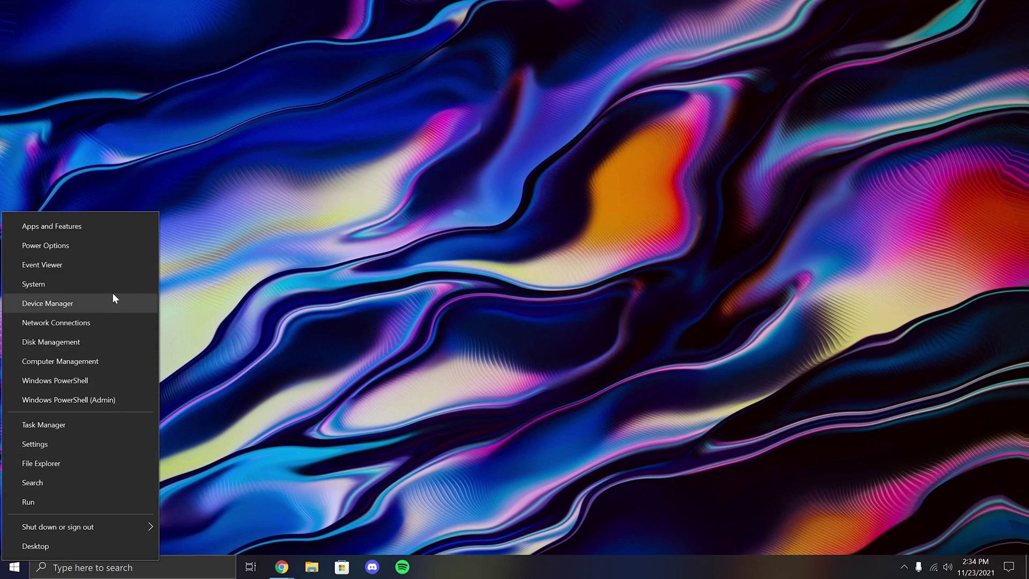
{"action": "left_click", "coordinate": [106, 348]}
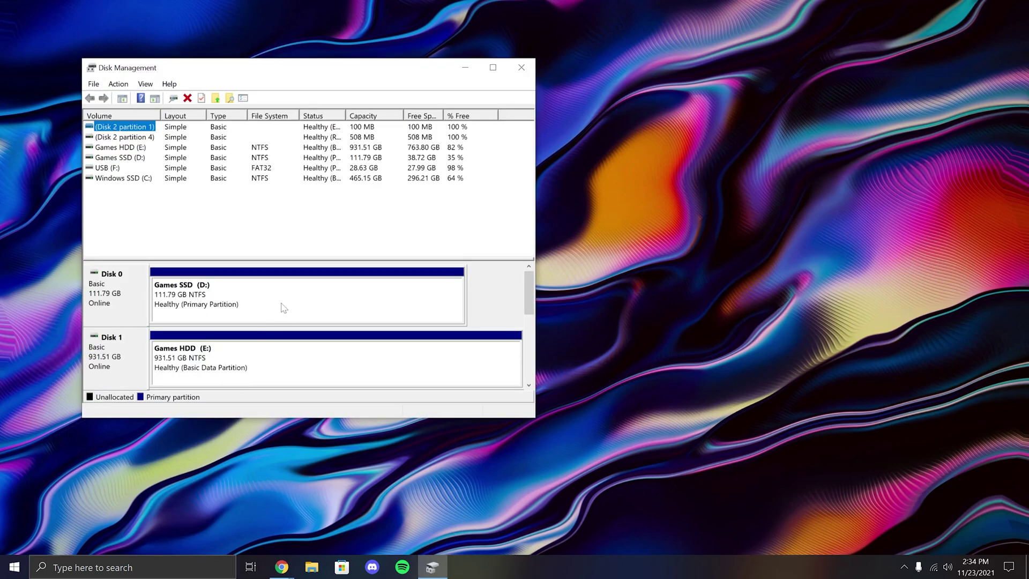
{"action": "left_click_drag", "start_coordinate": [529, 292], "coordinate": [528, 342]}
{"action": "left_click", "coordinate": [158, 297]}
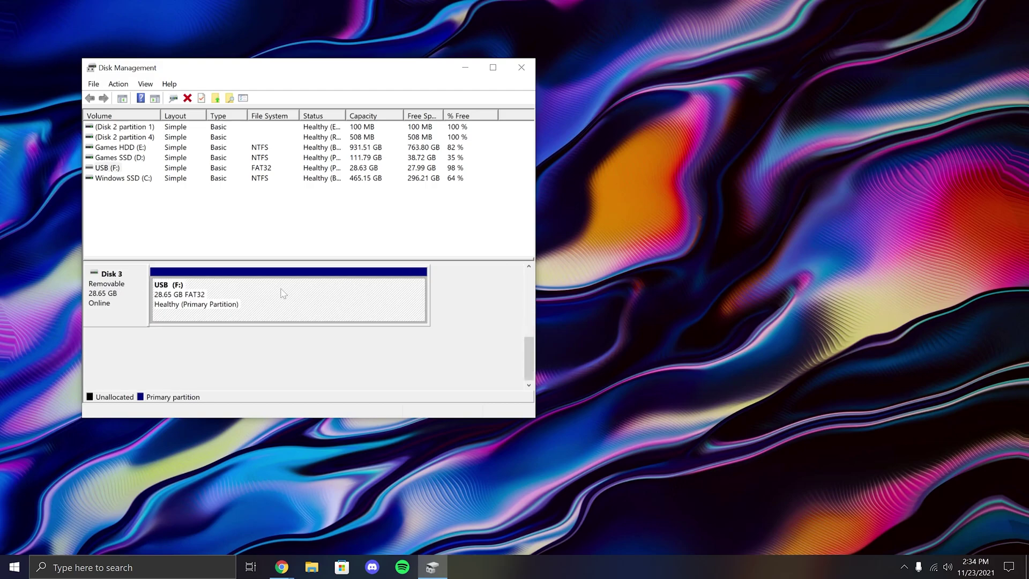
{"action": "right_click", "coordinate": [279, 287]}
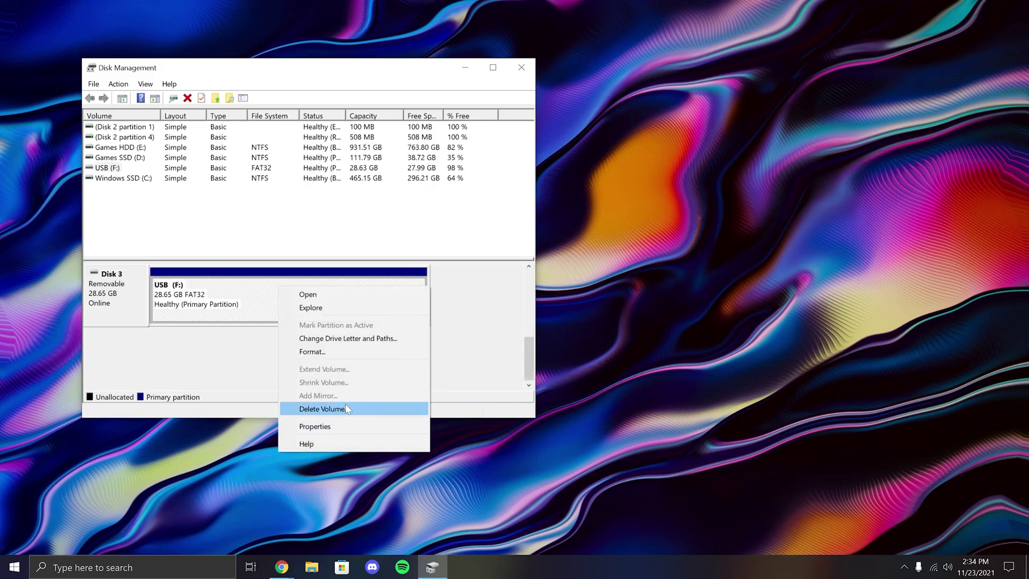
Step: Format USB (F:) as FAT32 with Default allocation unit size, accepting the data-loss warning
{"action": "left_click", "coordinate": [321, 353]}
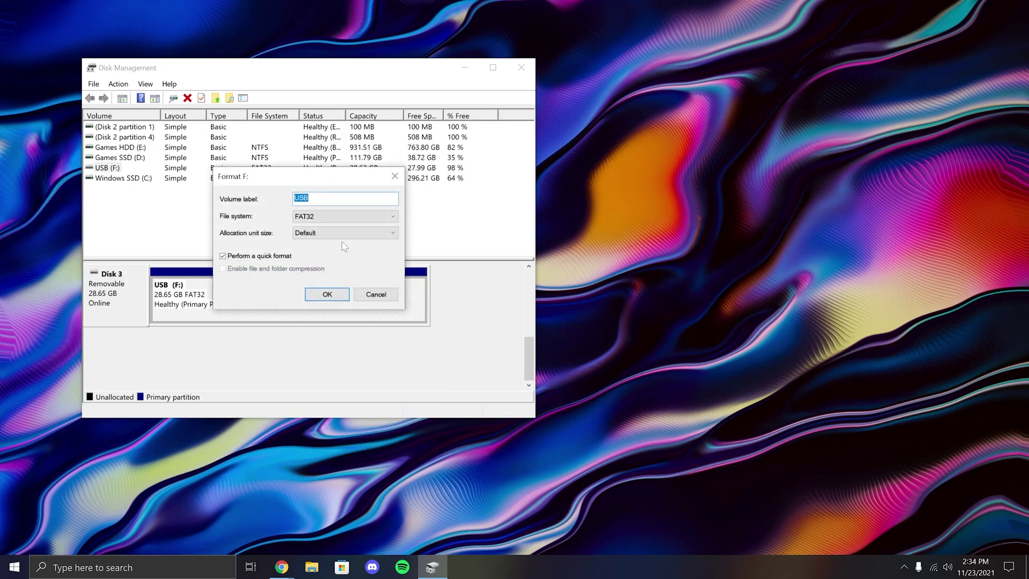
{"action": "left_click", "coordinate": [333, 217]}
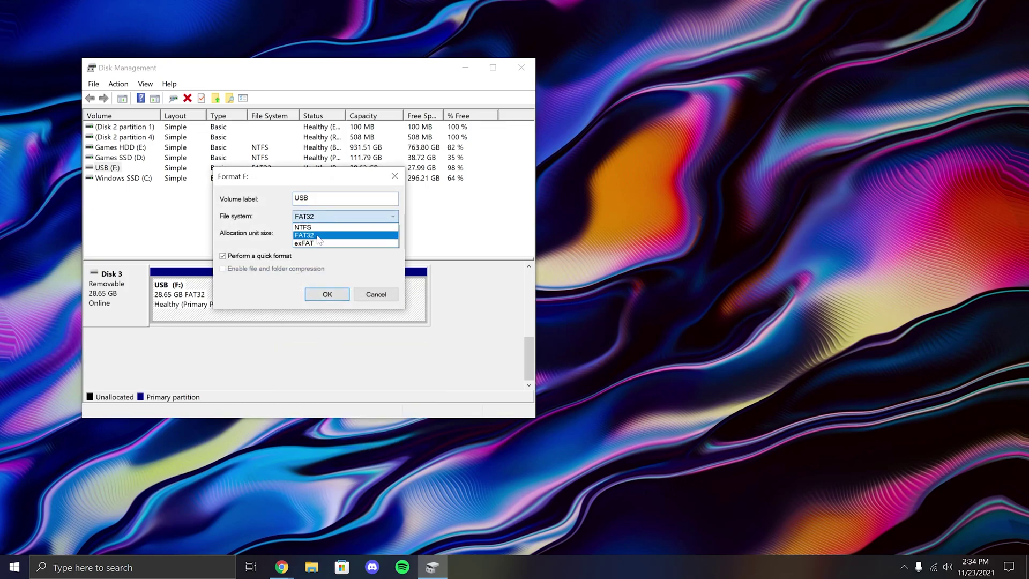
{"action": "left_click", "coordinate": [321, 226]}
{"action": "left_click", "coordinate": [297, 234]}
{"action": "left_click", "coordinate": [300, 239]}
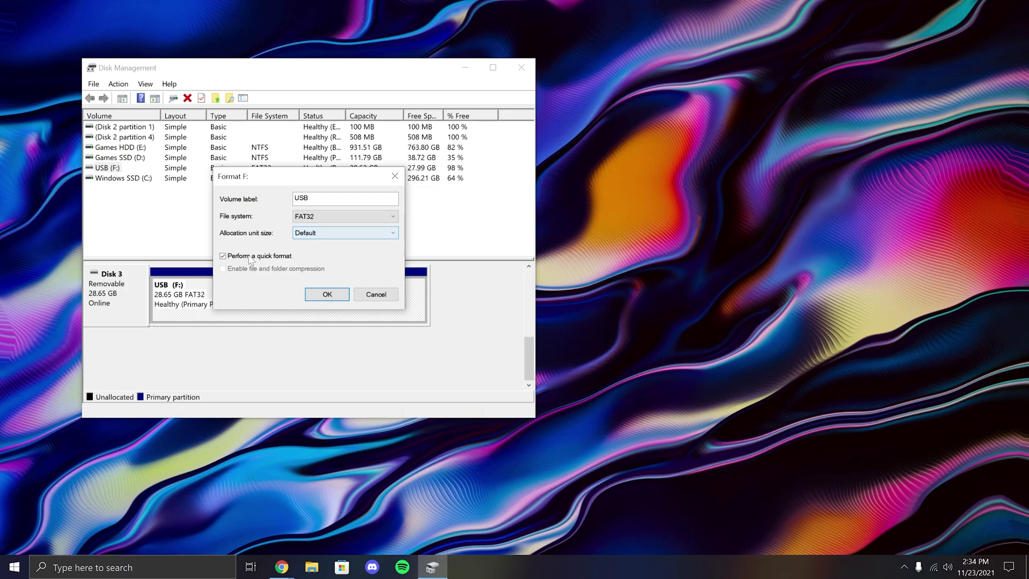
{"action": "left_click", "coordinate": [339, 297]}
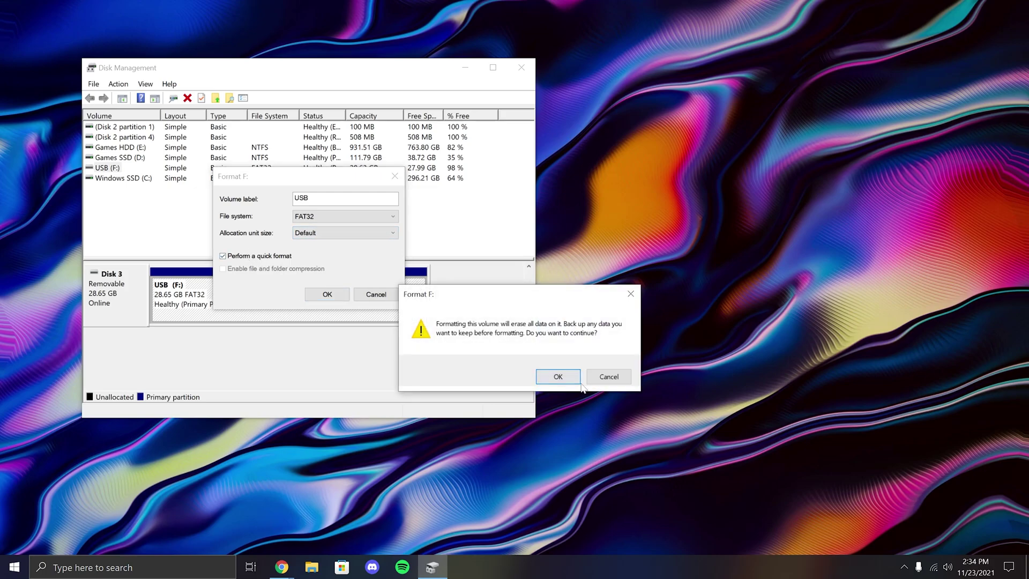
{"action": "left_click", "coordinate": [557, 376]}
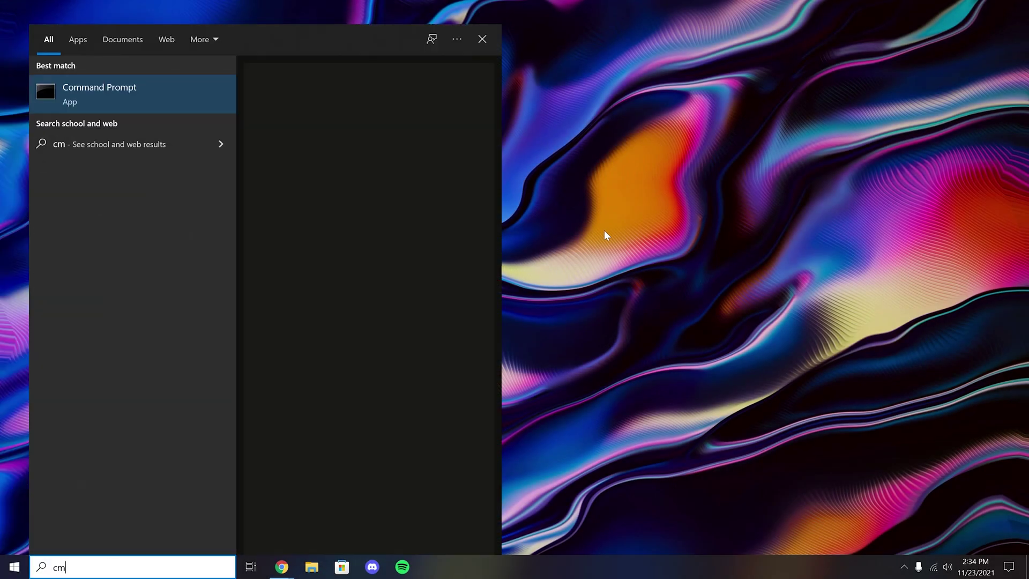
Step: Start DiskPart from Command Prompt and list all attached disks
{"action": "key", "text": "Return"}
{"action": "type", "text": "diskpart"}
{"action": "key", "text": "Return"}
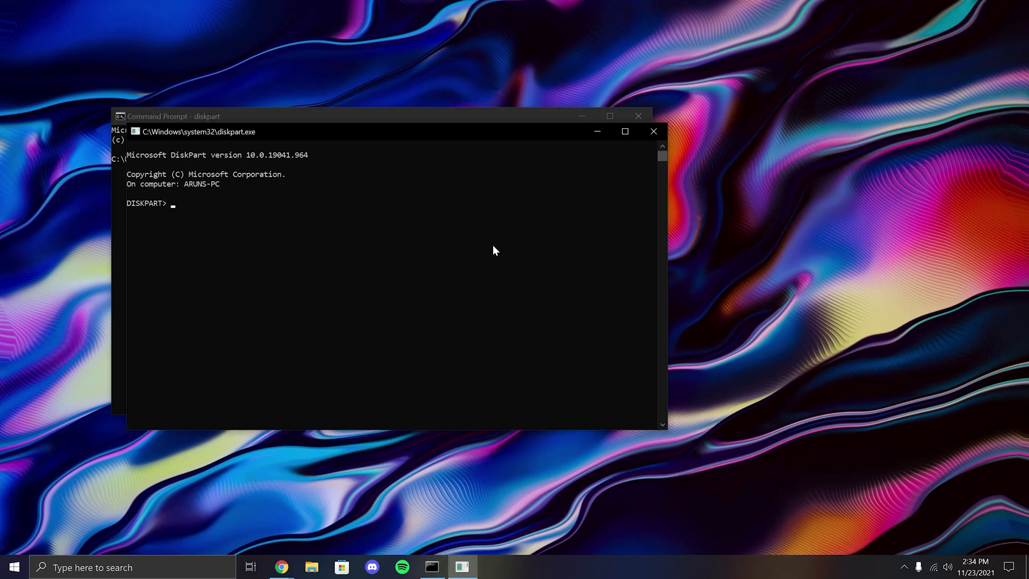
{"action": "type", "text": "list disk"}
{"action": "key", "text": "Return"}
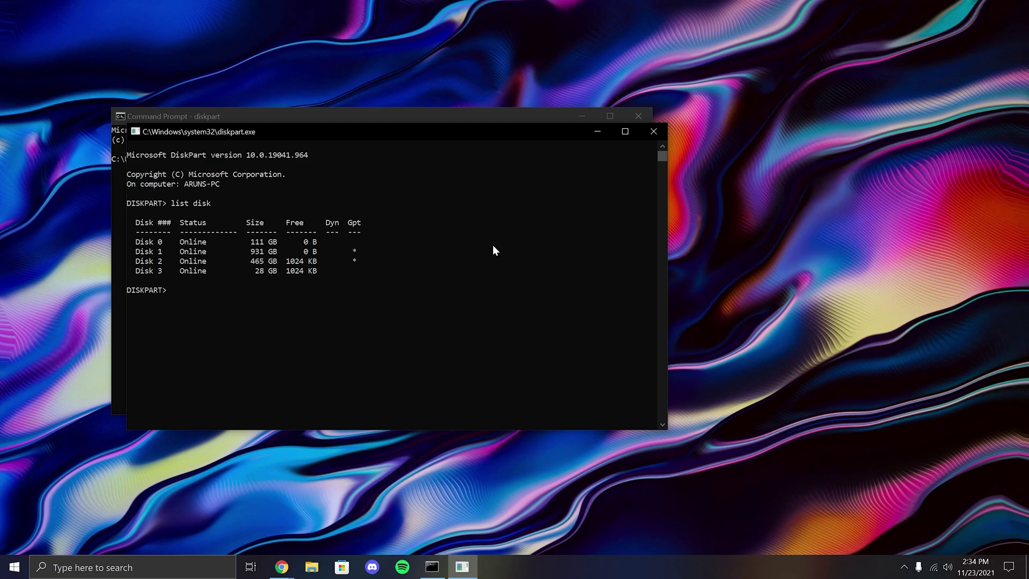
Step: Select Disk 3 and wipe it with the clean command
{"action": "type", "text": "sel disk"}
{"action": "left_click_drag", "start_coordinate": [135, 269], "coordinate": [321, 276]}
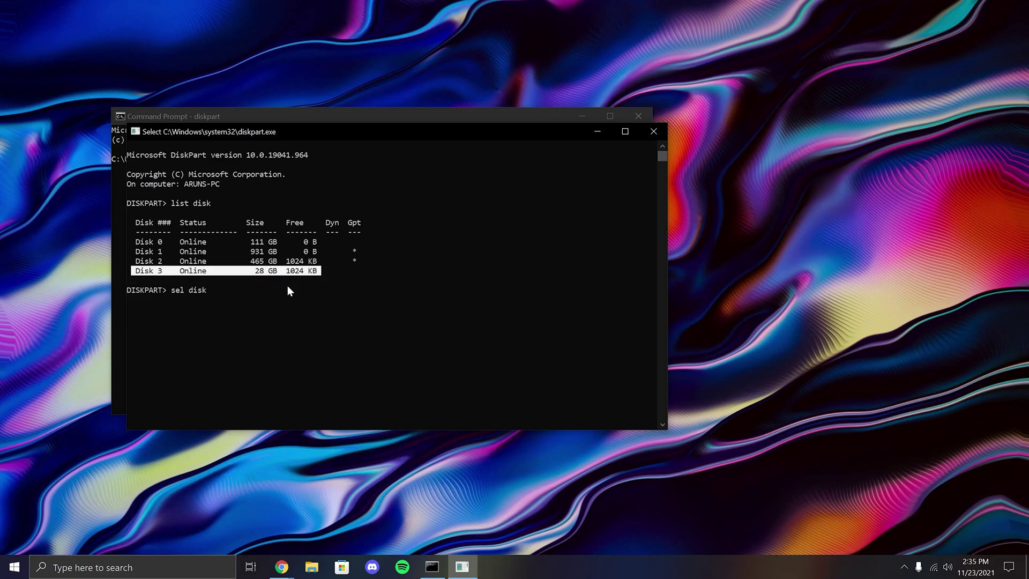
{"action": "left_click", "coordinate": [221, 290]}
{"action": "type", "text": "3"}
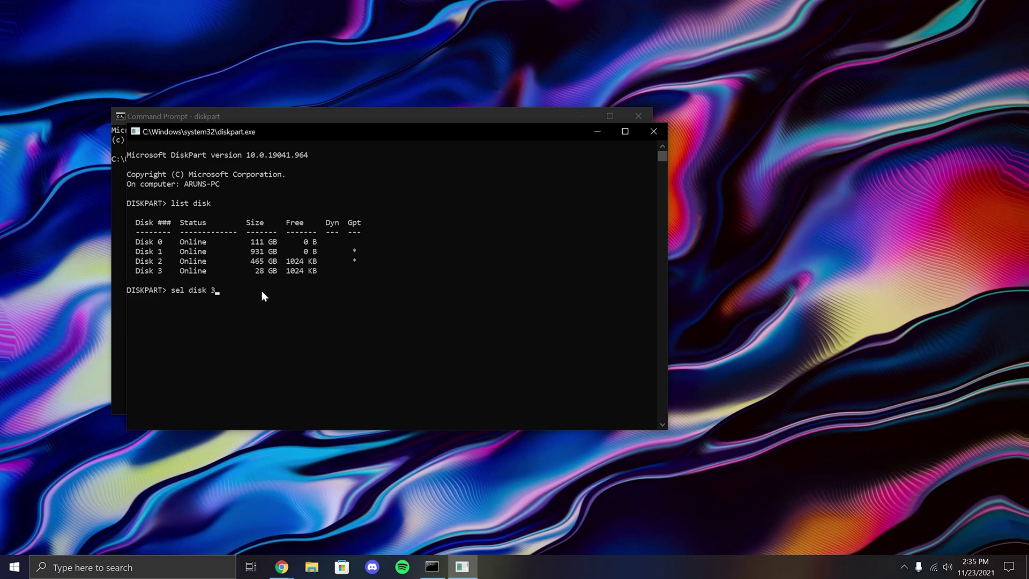
{"action": "key", "text": "Return"}
{"action": "type", "text": "clean"}
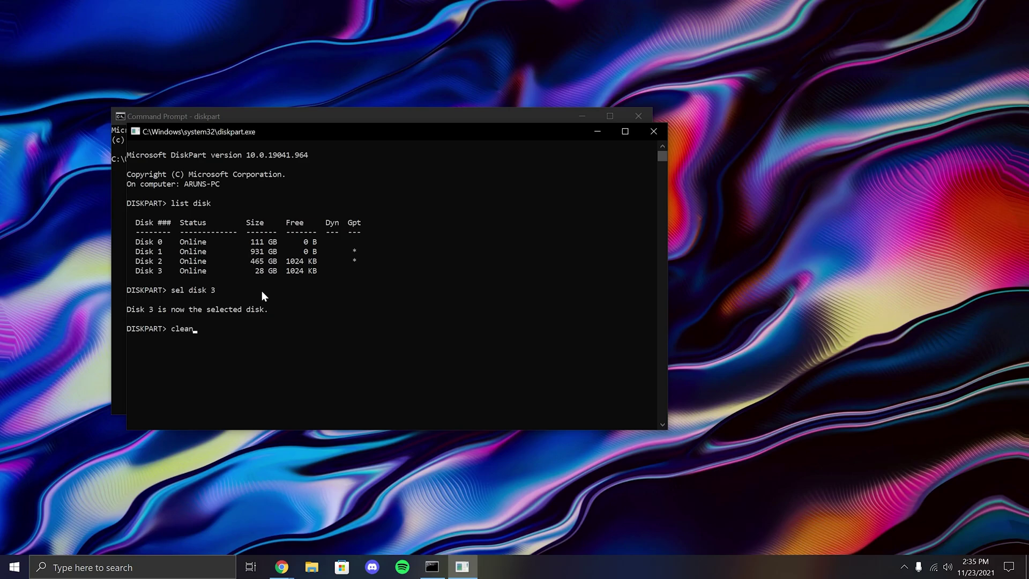
{"action": "key", "text": "Return"}
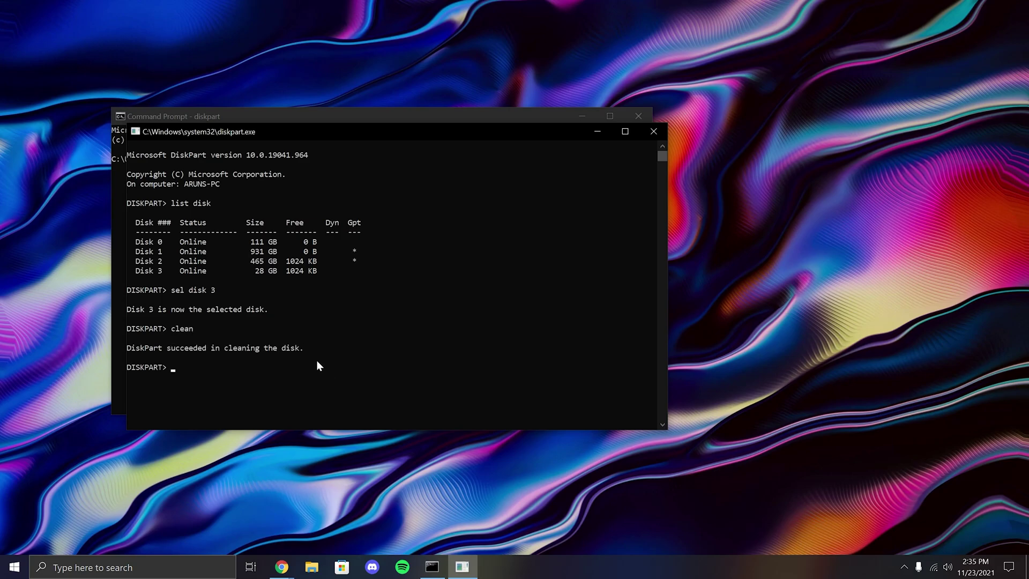
Step: Close the DiskPart and Command Prompt windows
{"action": "left_click_drag", "start_coordinate": [179, 348], "coordinate": [324, 348]}
{"action": "left_click", "coordinate": [278, 348]}
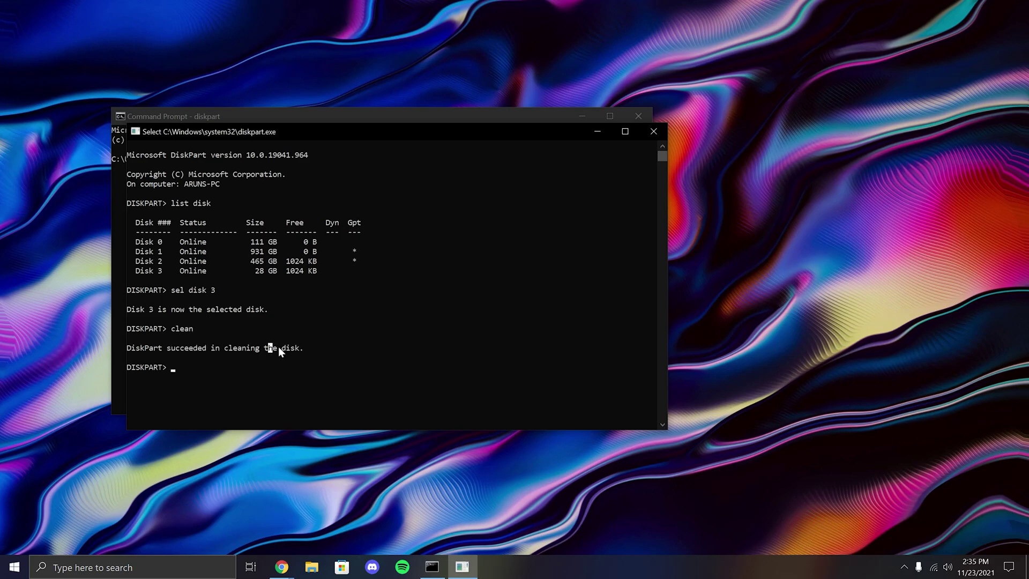
{"action": "left_click", "coordinate": [653, 132]}
{"action": "left_click", "coordinate": [638, 116]}
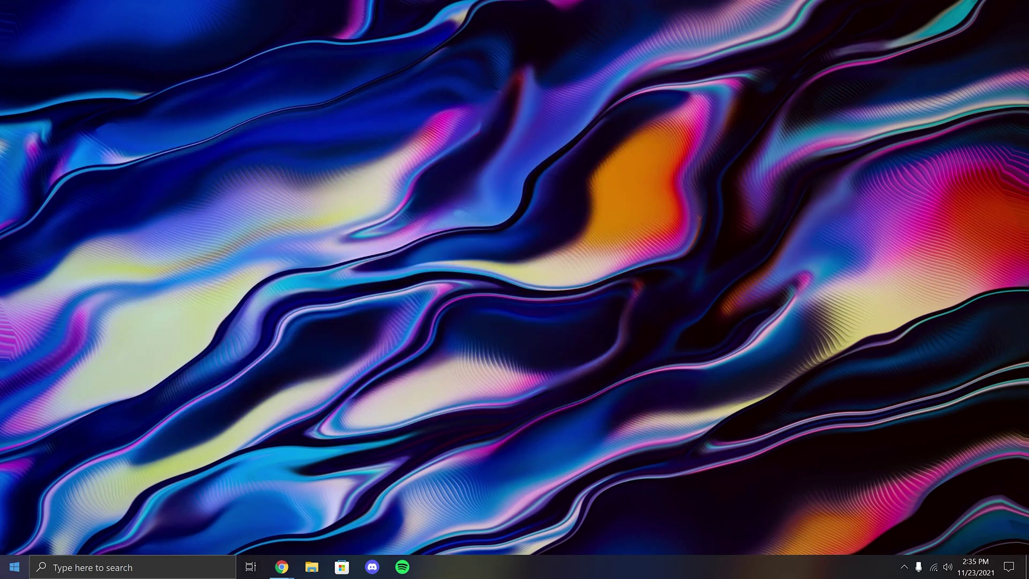
Step: Reopen Disk Management via 'diskman' and start a New Simple Volume on Disk 3's unallocated space
{"action": "left_click", "coordinate": [15, 567]}
{"action": "type", "text": "diskman"}
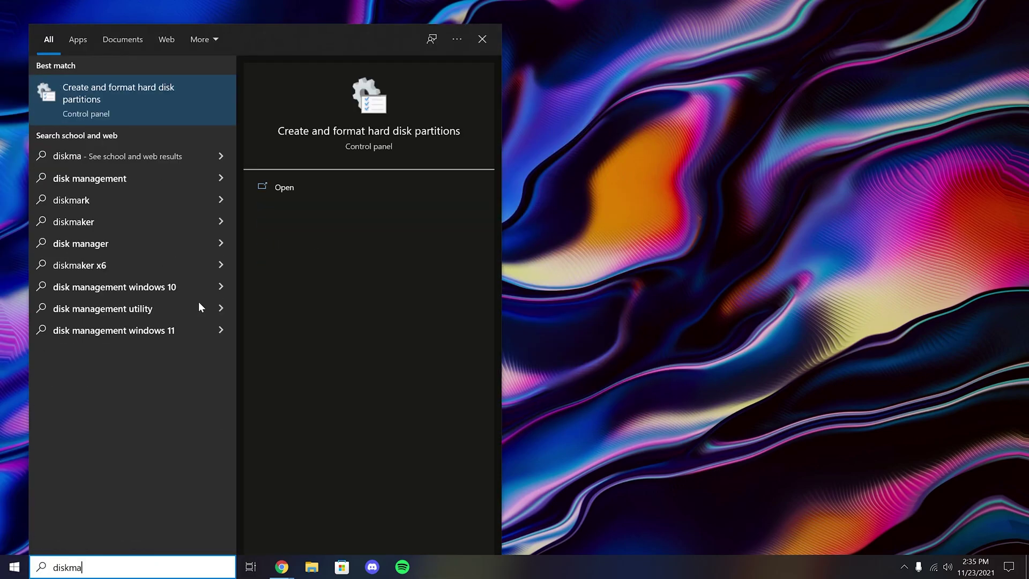
{"action": "left_click", "coordinate": [111, 90]}
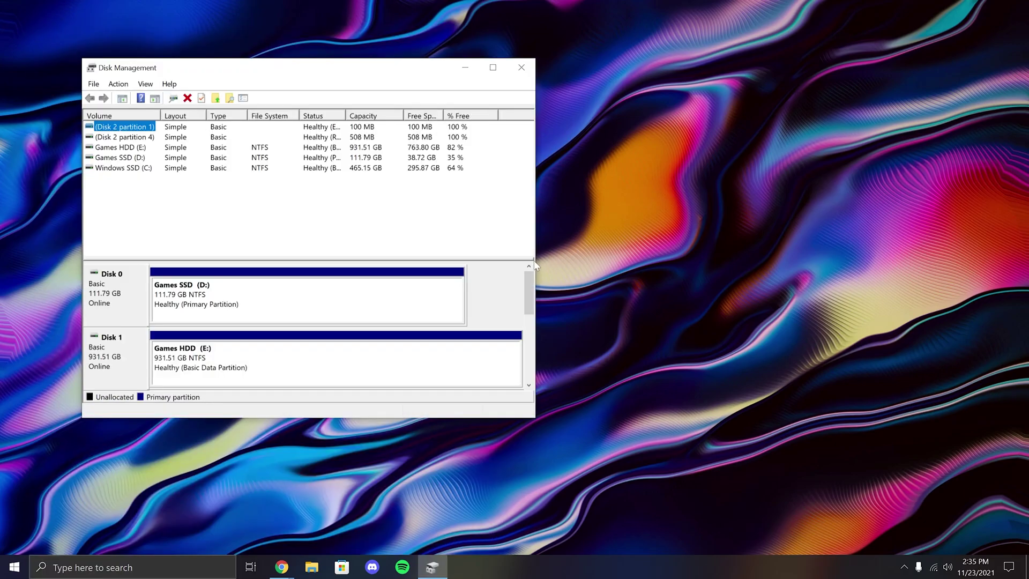
{"action": "left_click_drag", "start_coordinate": [526, 277], "coordinate": [532, 325]}
{"action": "right_click", "coordinate": [397, 349]}
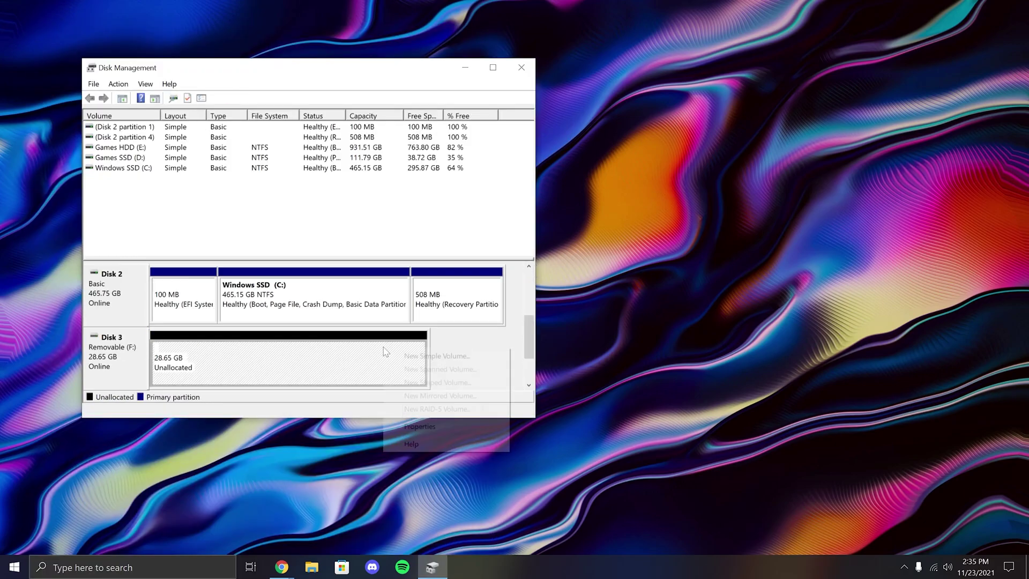
{"action": "left_click", "coordinate": [413, 355]}
Step: Create a full 29338 MB volume as G:, FAT32, Default allocation, labelled USB, then close the console
{"action": "left_click", "coordinate": [316, 343]}
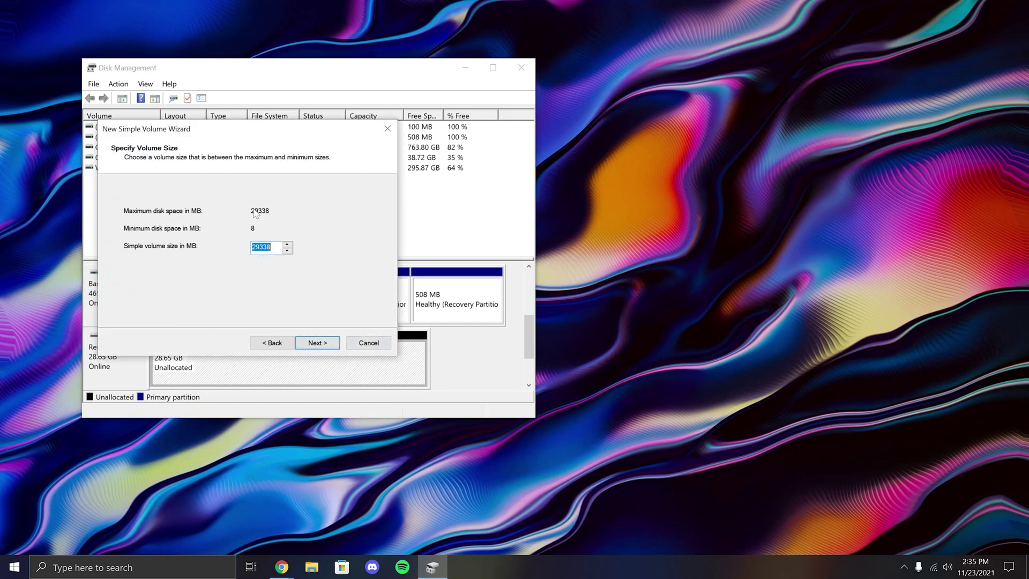
{"action": "left_click", "coordinate": [314, 342]}
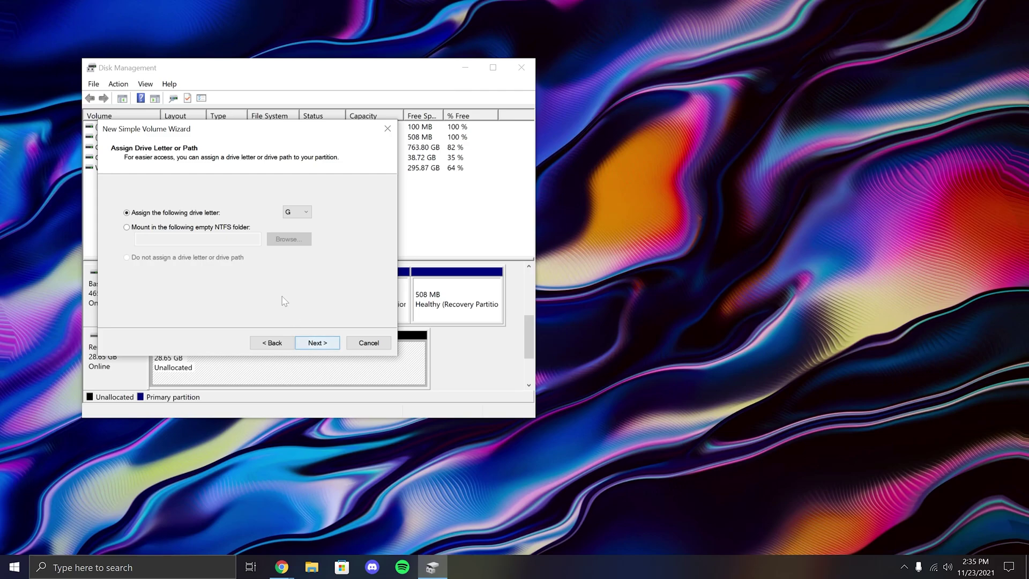
{"action": "left_click", "coordinate": [330, 344]}
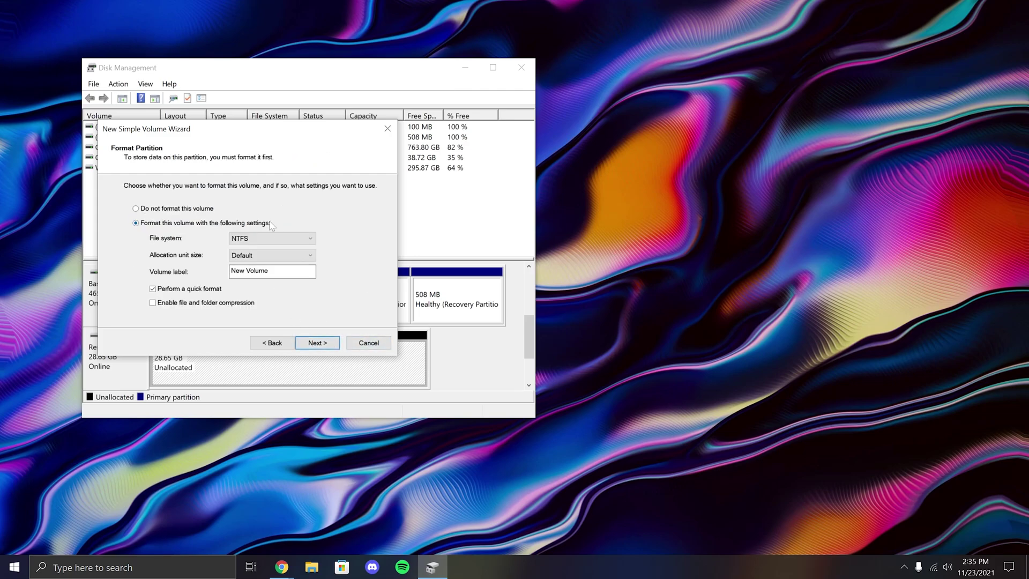
{"action": "left_click", "coordinate": [272, 238]}
{"action": "left_click", "coordinate": [261, 255]}
{"action": "left_click", "coordinate": [261, 254]}
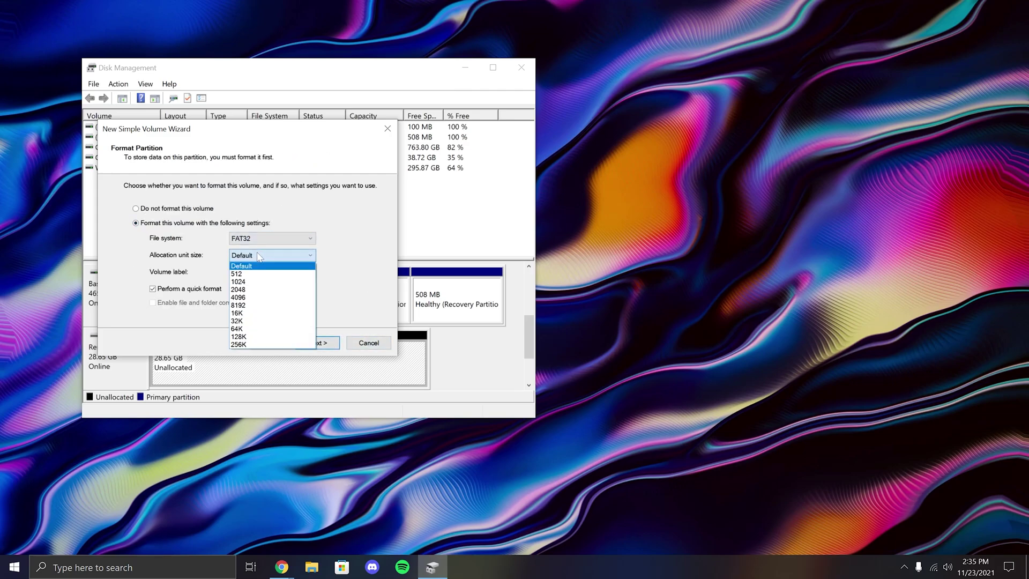
{"action": "left_click", "coordinate": [262, 264]}
{"action": "key", "text": "Tab"}
{"action": "type", "text": "USB"}
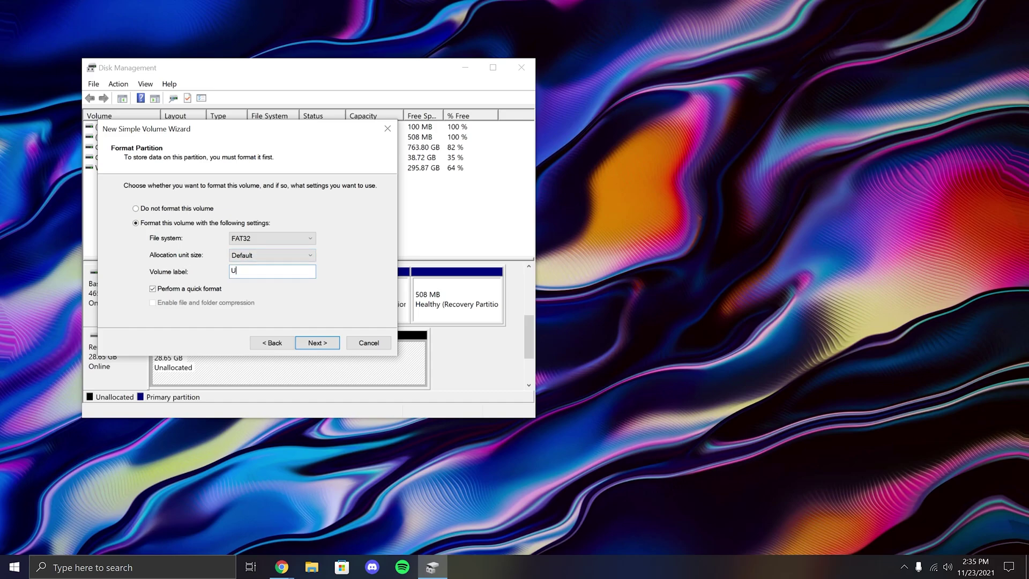
{"action": "left_click", "coordinate": [323, 345]}
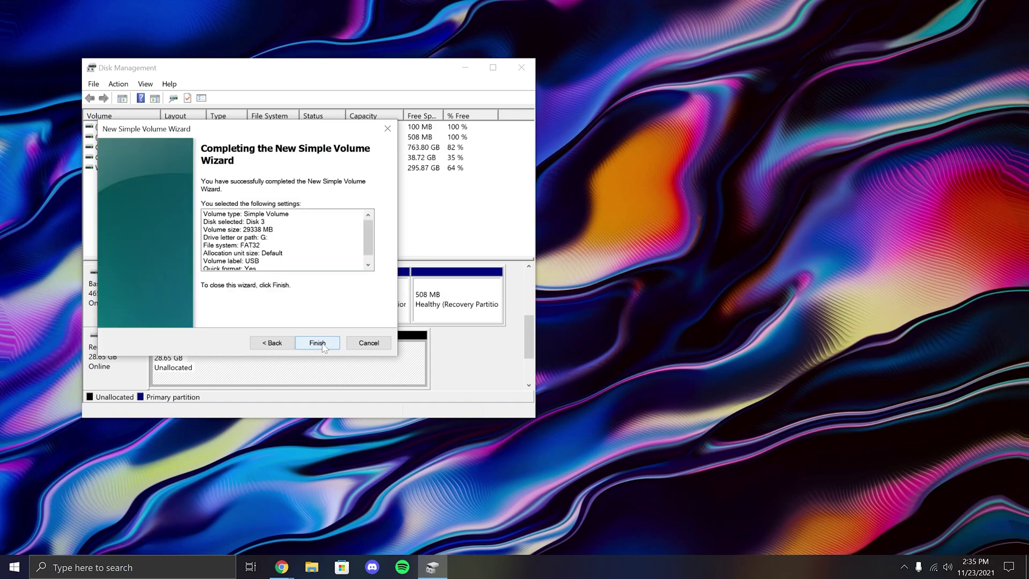
{"action": "left_click", "coordinate": [321, 343]}
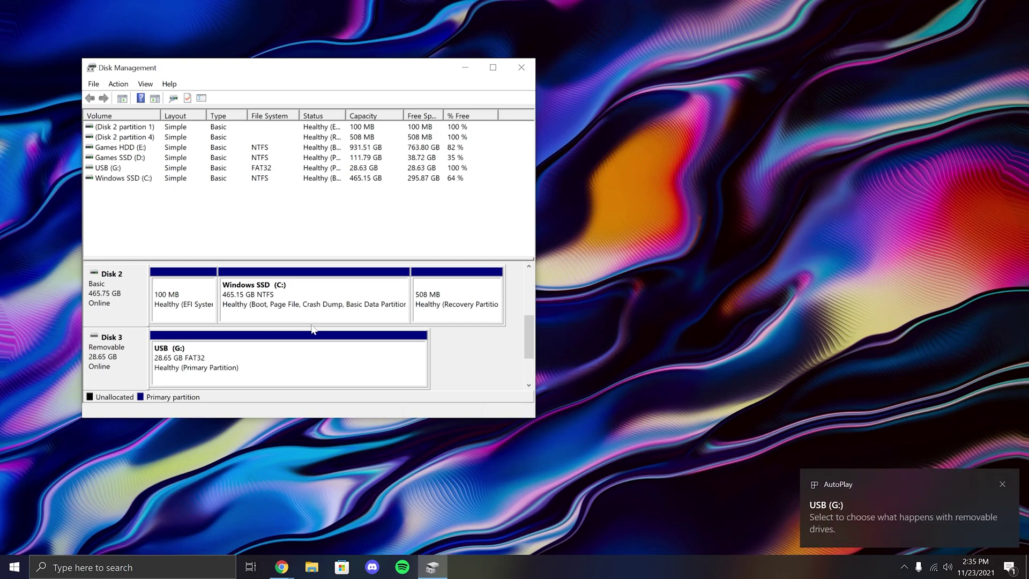
{"action": "left_click", "coordinate": [521, 68]}
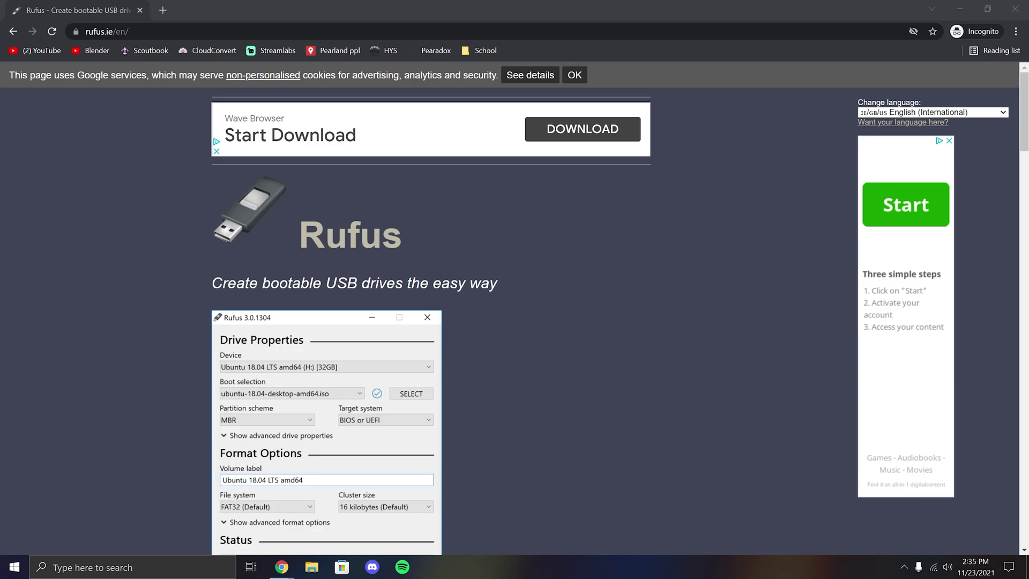
Step: Download rufus-3.17.exe from the Rufus site and save it to the Downloads folder
{"action": "scroll", "coordinate": [502, 271], "scroll_direction": "down", "scroll_amount": 1}
{"action": "scroll", "coordinate": [503, 268], "scroll_direction": "down", "scroll_amount": 7}
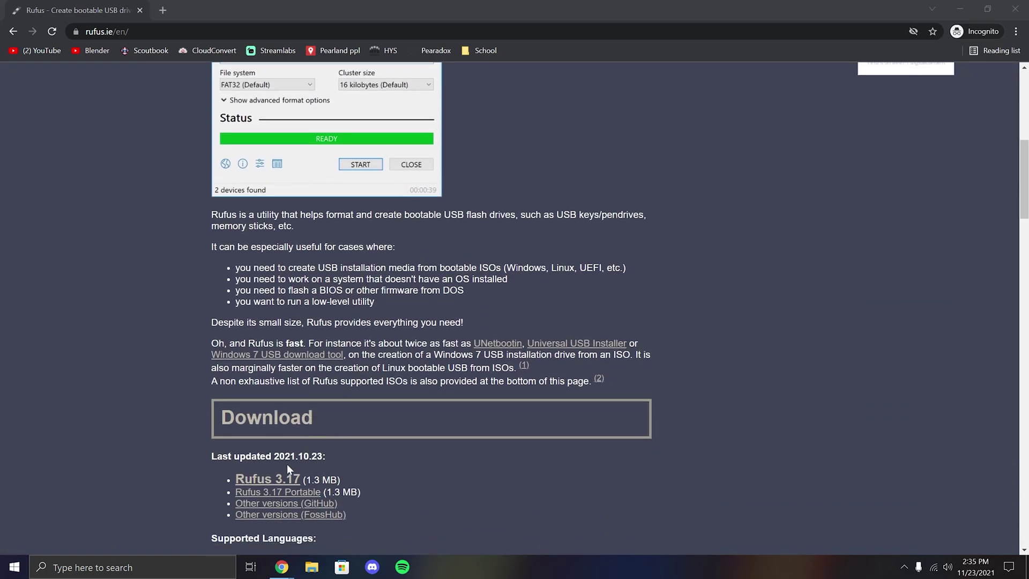
{"action": "left_click", "coordinate": [287, 476]}
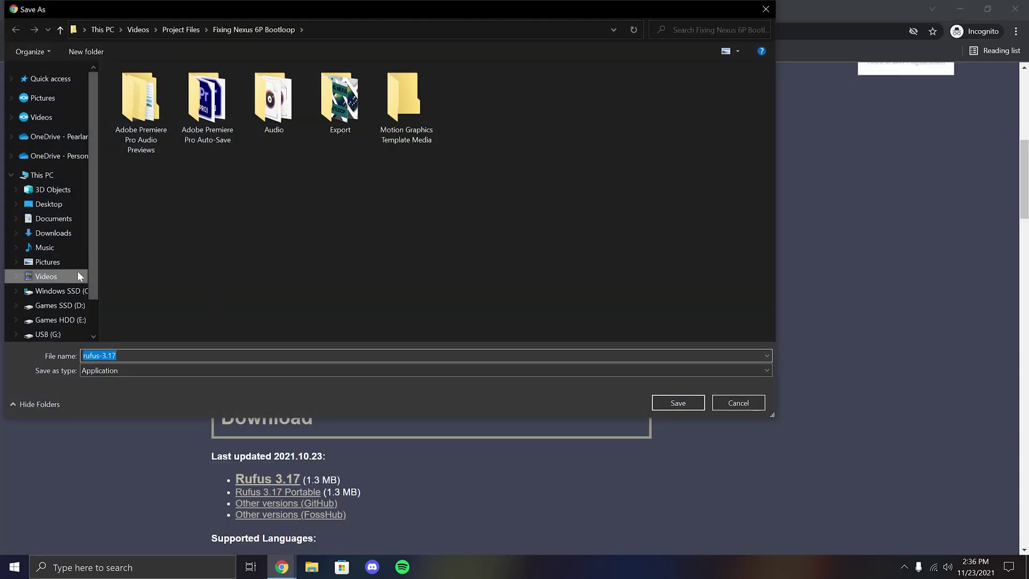
{"action": "left_click", "coordinate": [53, 232]}
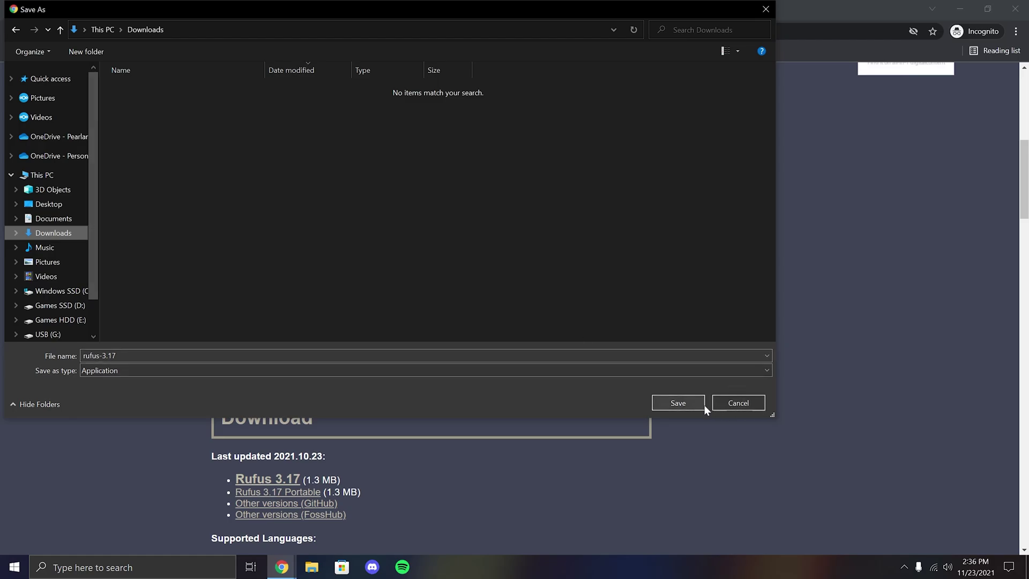
{"action": "left_click", "coordinate": [684, 402]}
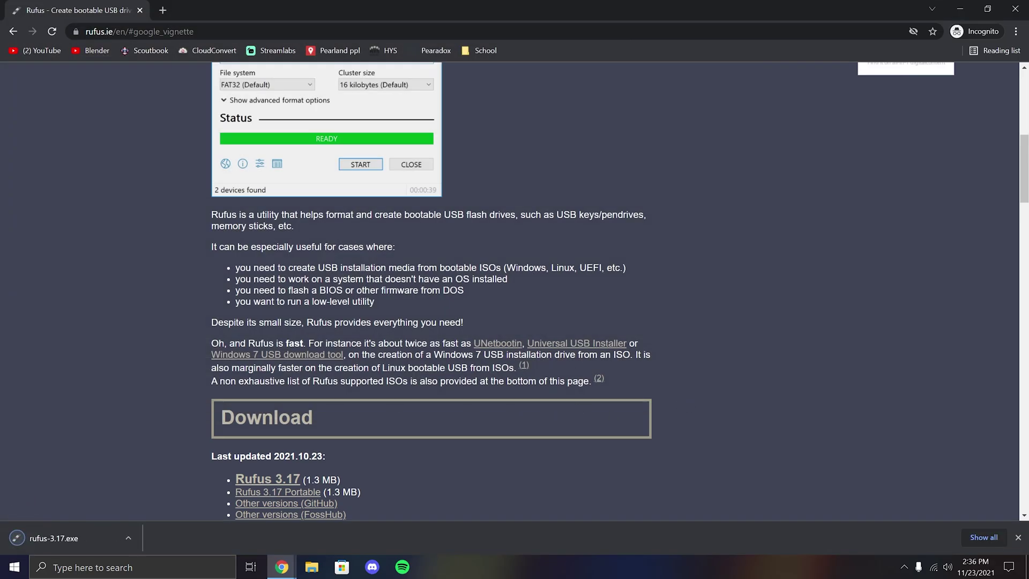
Step: Search 'ubuntu server iso' in a new tab and open the Get Ubuntu Server page
{"action": "left_click", "coordinate": [162, 10]}
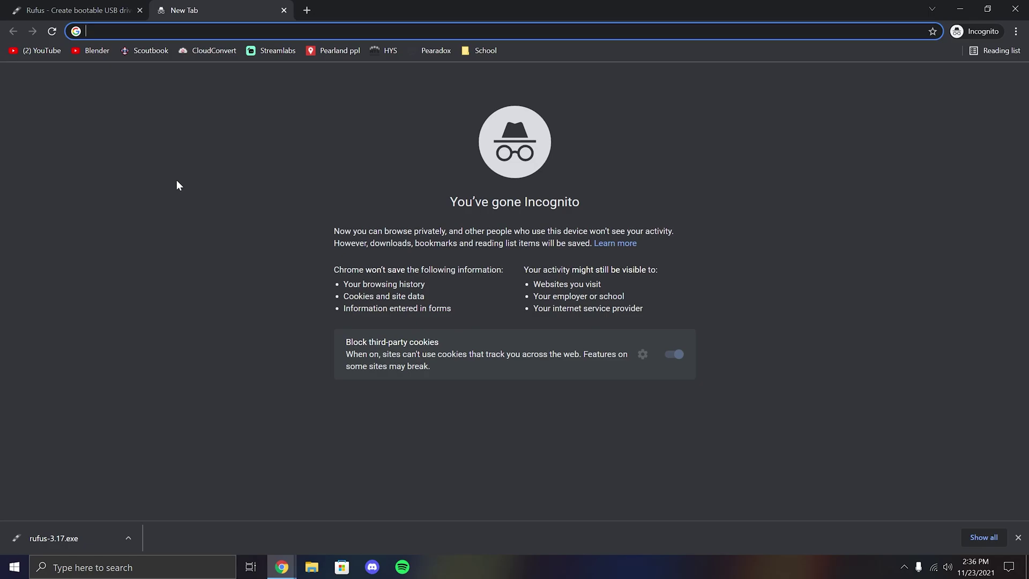
{"action": "type", "text": "ubuntu "}
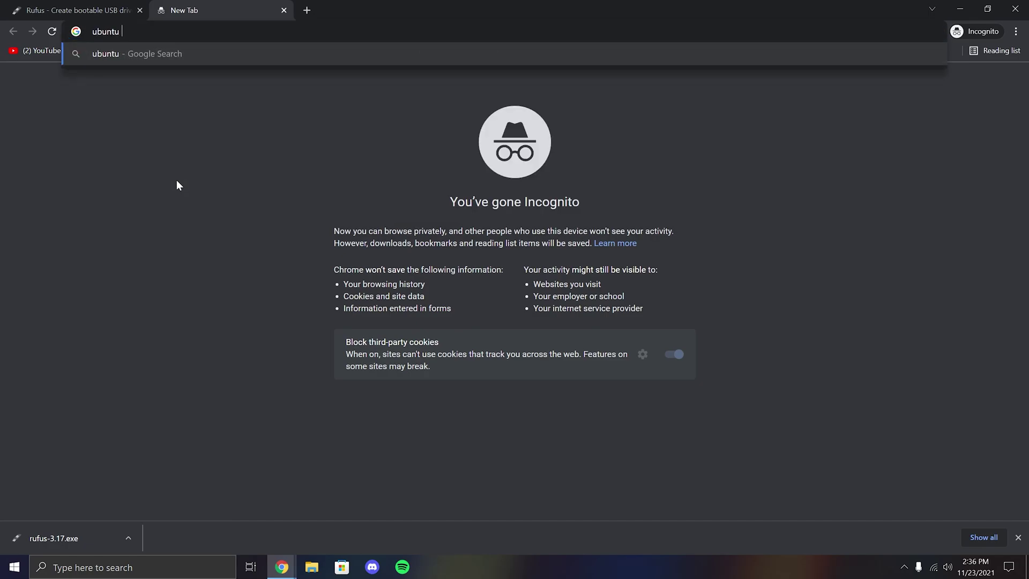
{"action": "type", "text": "server iso"}
{"action": "key", "text": "Return"}
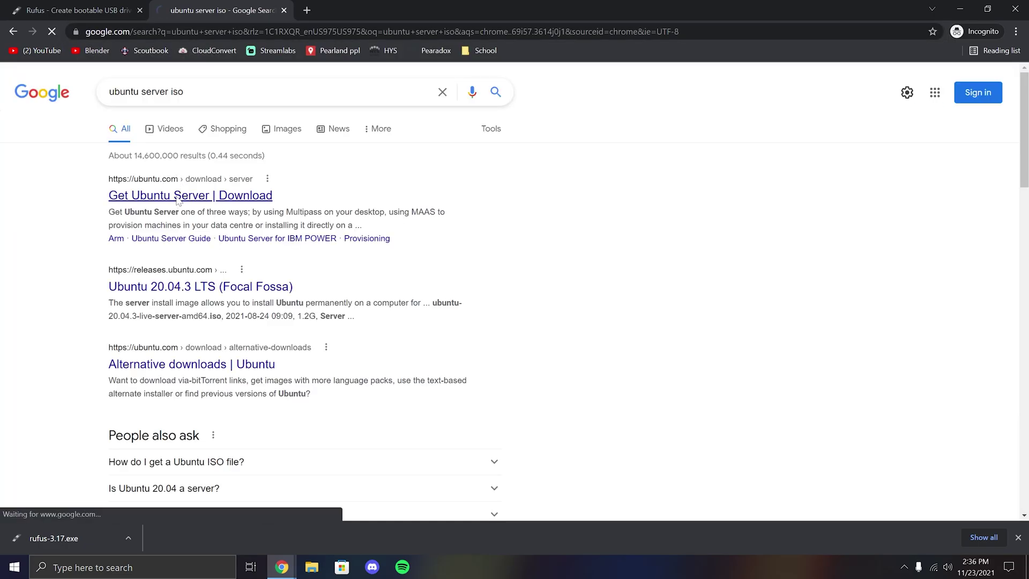
{"action": "left_click", "coordinate": [178, 196]}
{"action": "left_click", "coordinate": [408, 362]}
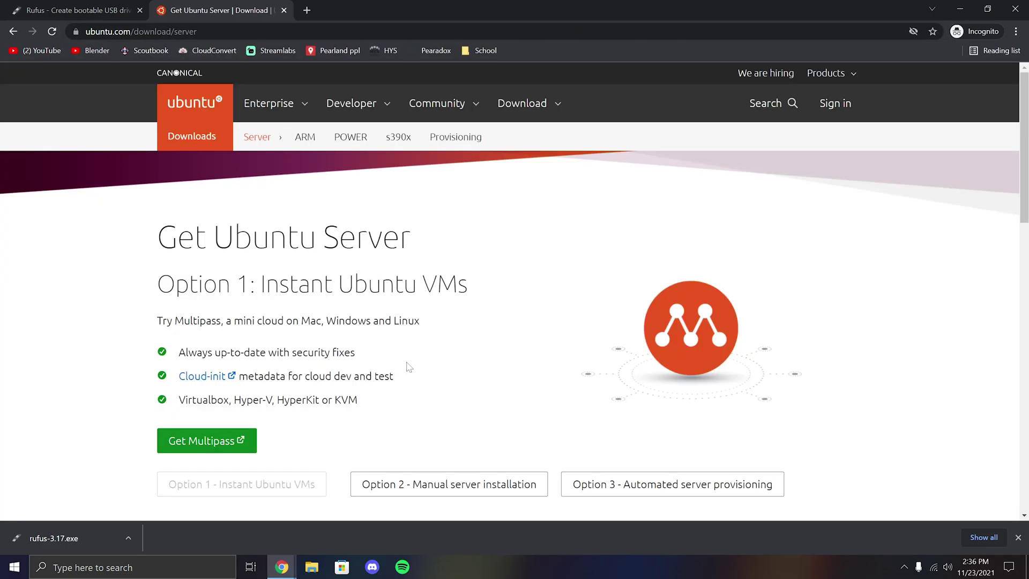
Step: Download and save the Ubuntu Server 20.04.3 LTS ISO from the manual installation option
{"action": "scroll", "coordinate": [407, 367], "scroll_direction": "down", "scroll_amount": 4}
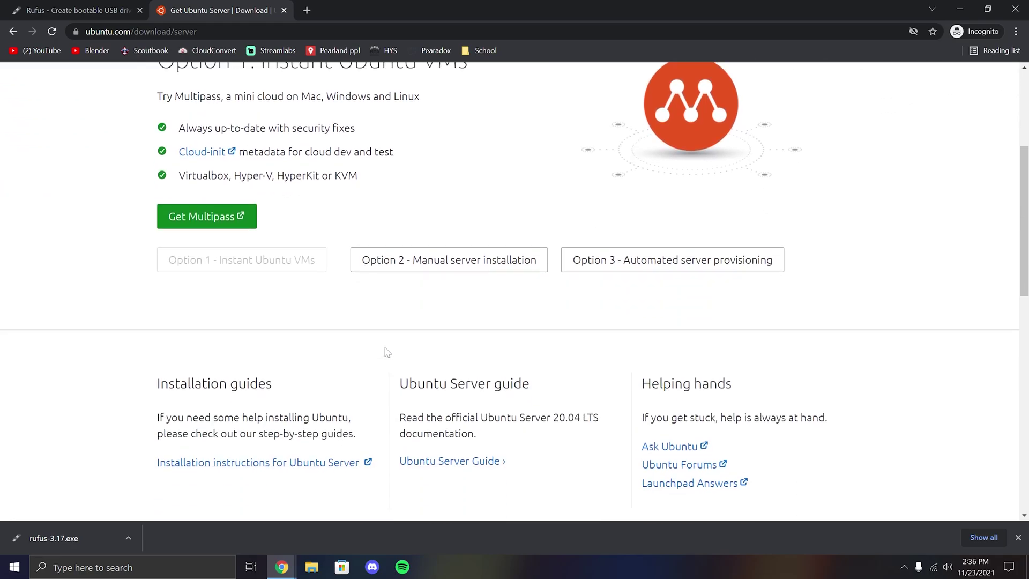
{"action": "left_click", "coordinate": [434, 242]}
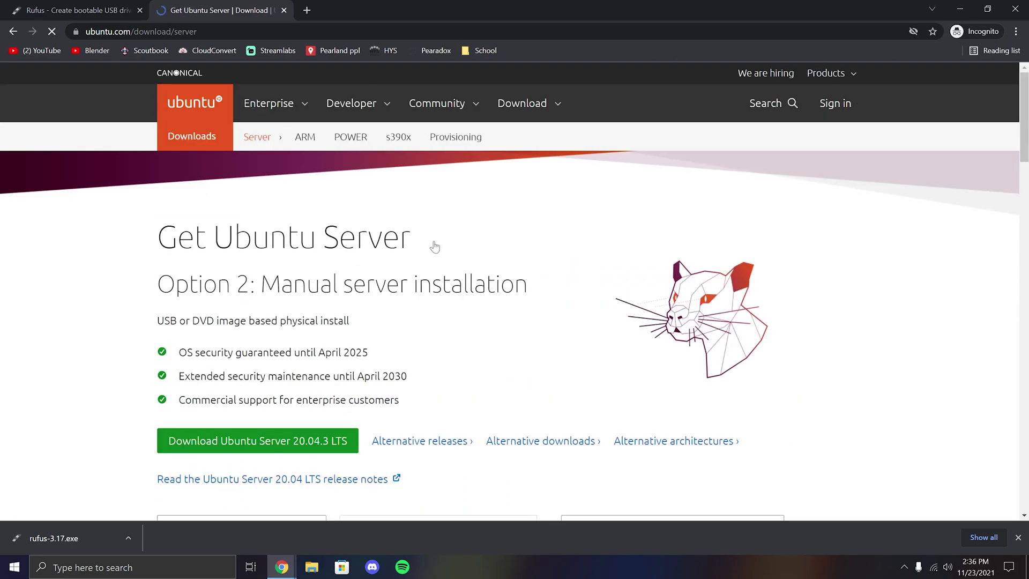
{"action": "left_click", "coordinate": [340, 322]}
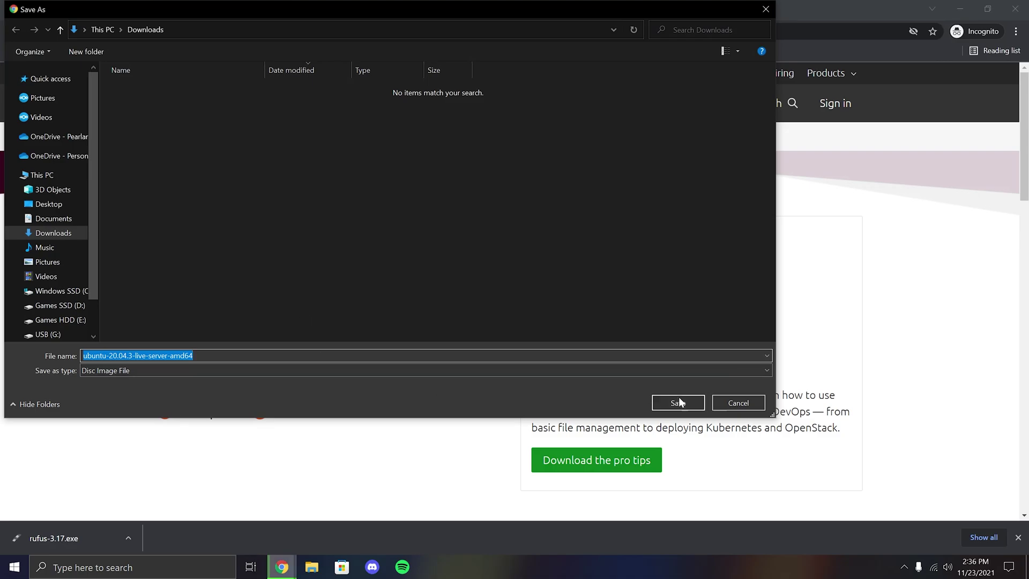
{"action": "left_click", "coordinate": [678, 402]}
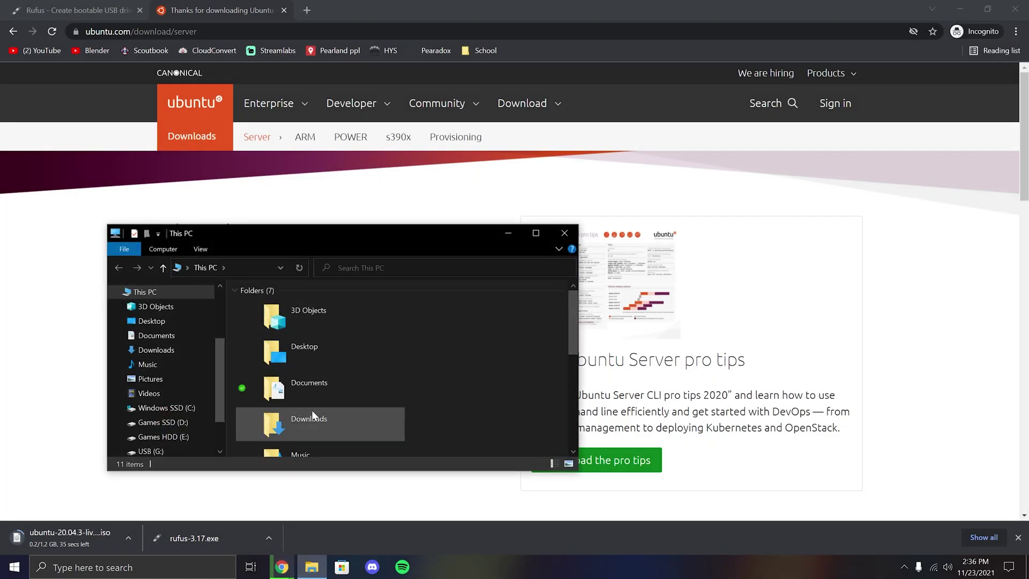
Step: Run rufus-3.17 from the Downloads folder and decline online update checks
{"action": "double_click", "coordinate": [312, 416]}
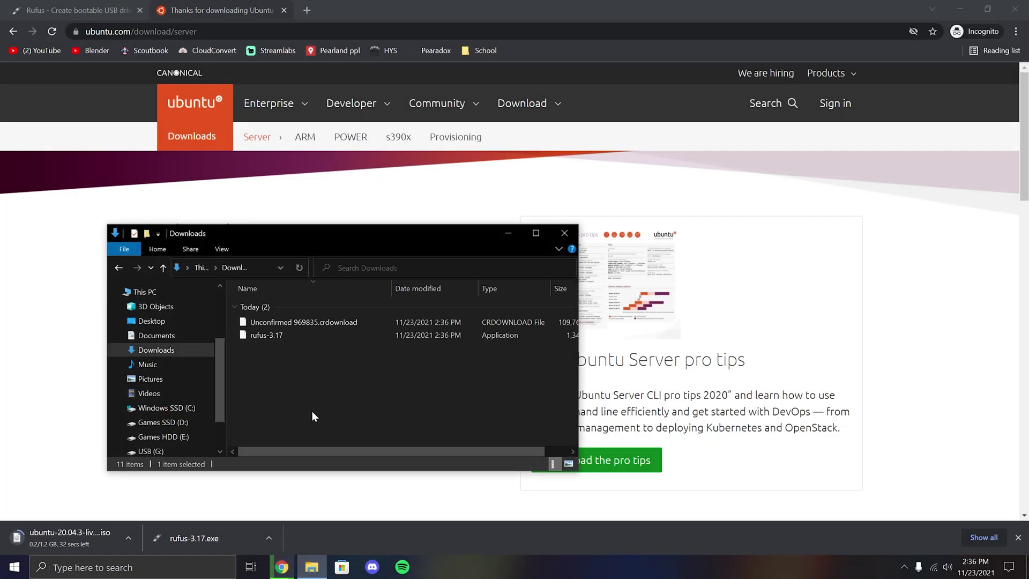
{"action": "double_click", "coordinate": [313, 336]}
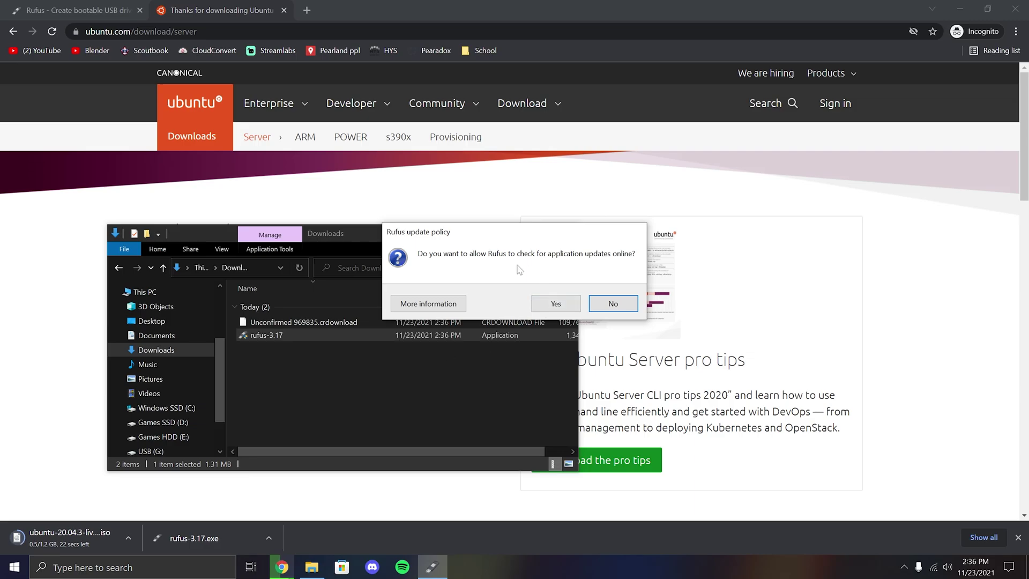
{"action": "left_click", "coordinate": [614, 304]}
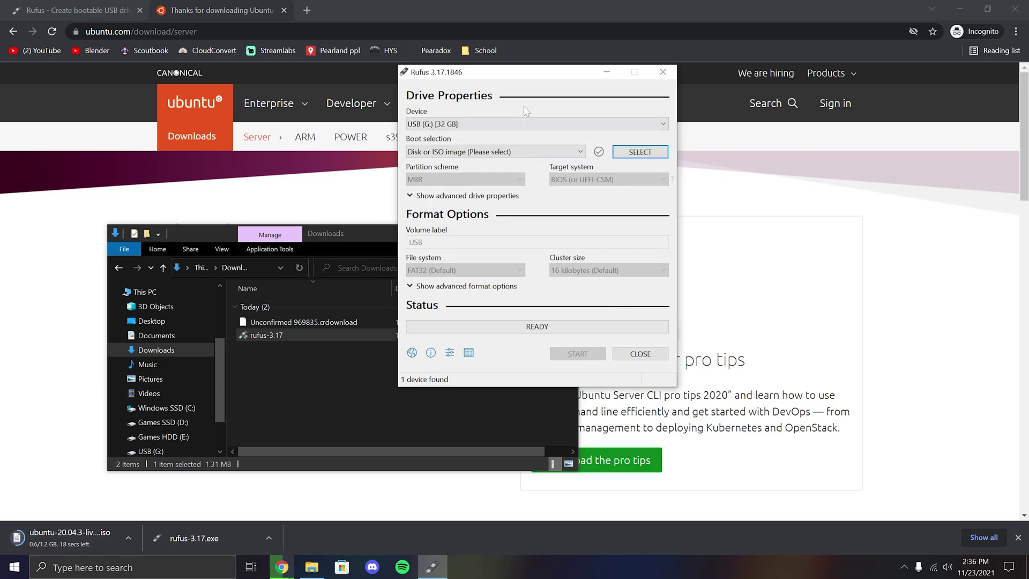
Step: Set the device to USB (G:) [32 GB] with Disk or ISO image boot selection, then browse for the ISO
{"action": "left_click", "coordinate": [509, 124]}
{"action": "left_click", "coordinate": [485, 134]}
{"action": "left_click", "coordinate": [507, 152]}
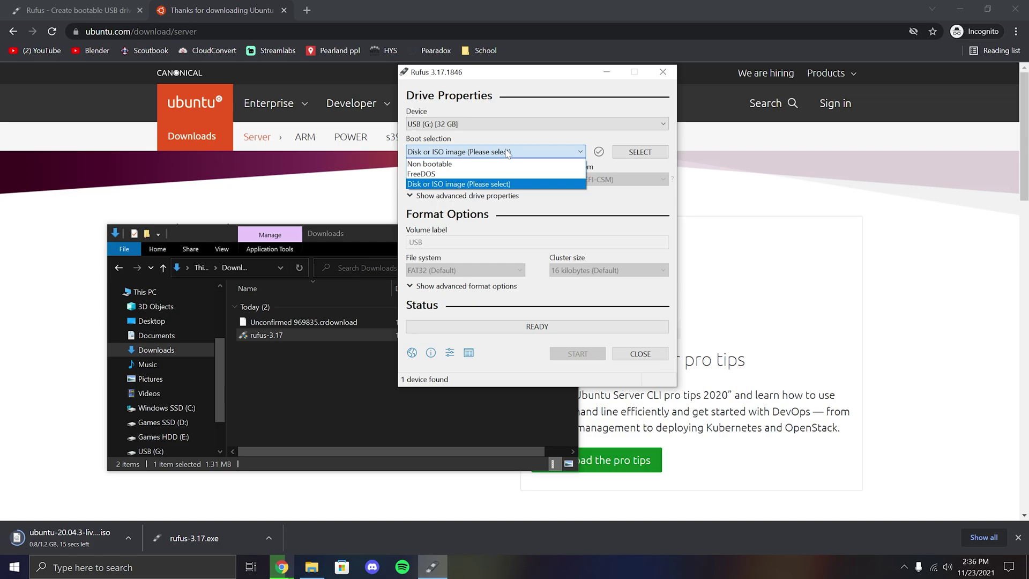
{"action": "left_click", "coordinate": [507, 153]}
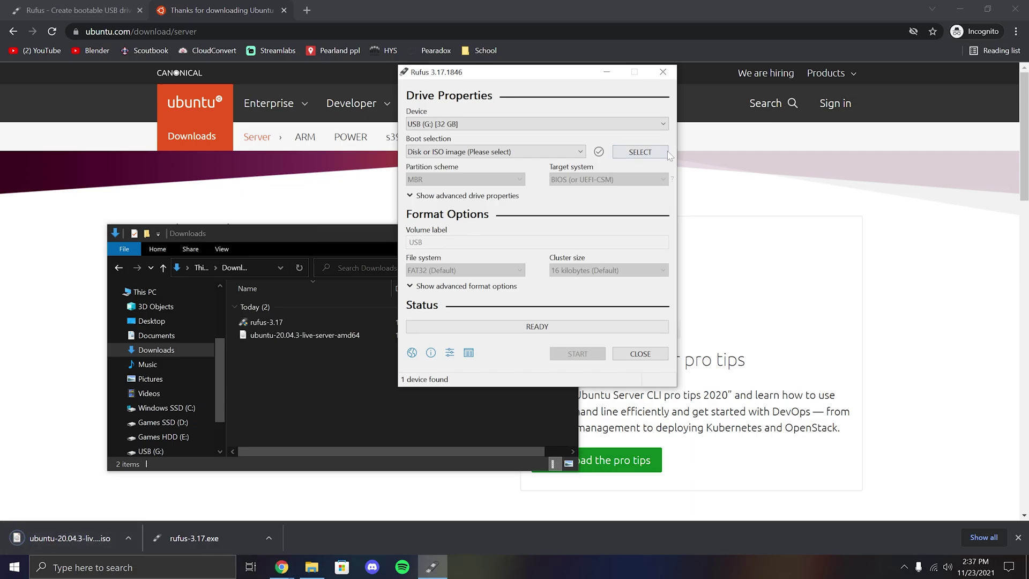
{"action": "left_click", "coordinate": [640, 152]}
Step: Load ubuntu-20.04.3-live-server-amd64.iso and keep BIOS or UEFI as the target system
{"action": "left_click", "coordinate": [589, 185]}
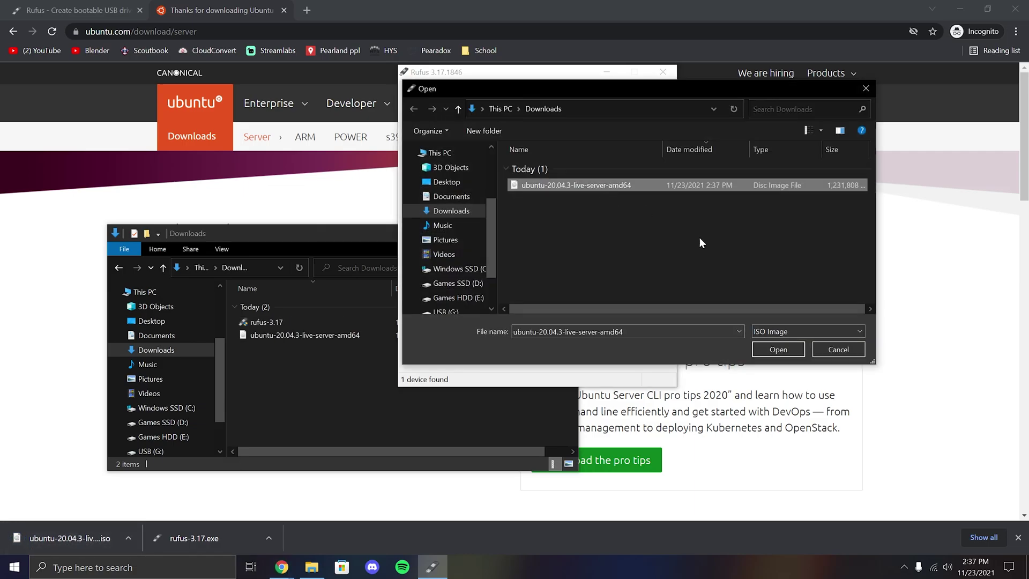
{"action": "left_click", "coordinate": [772, 346]}
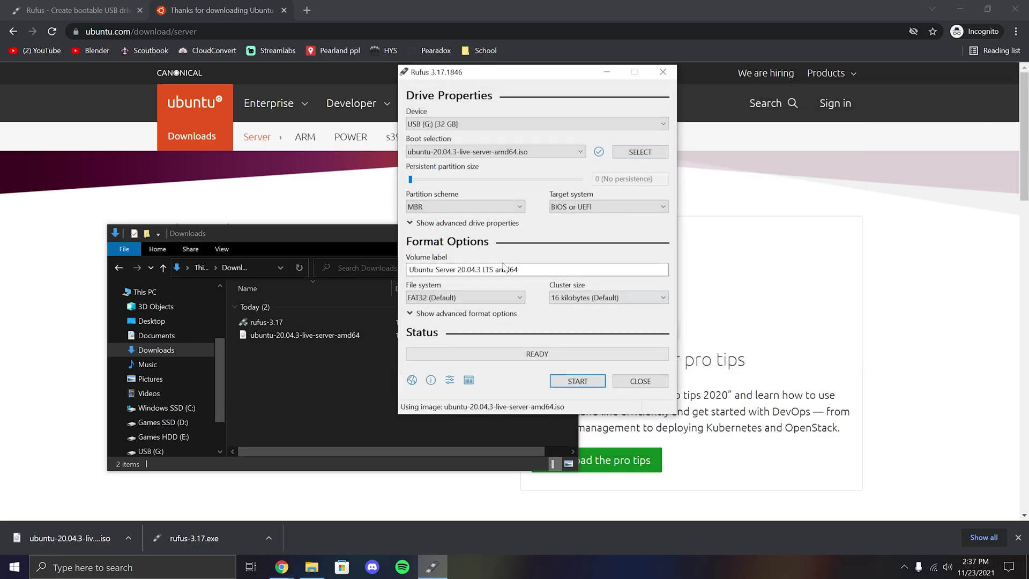
{"action": "left_click", "coordinate": [577, 209]}
{"action": "left_click", "coordinate": [577, 218]}
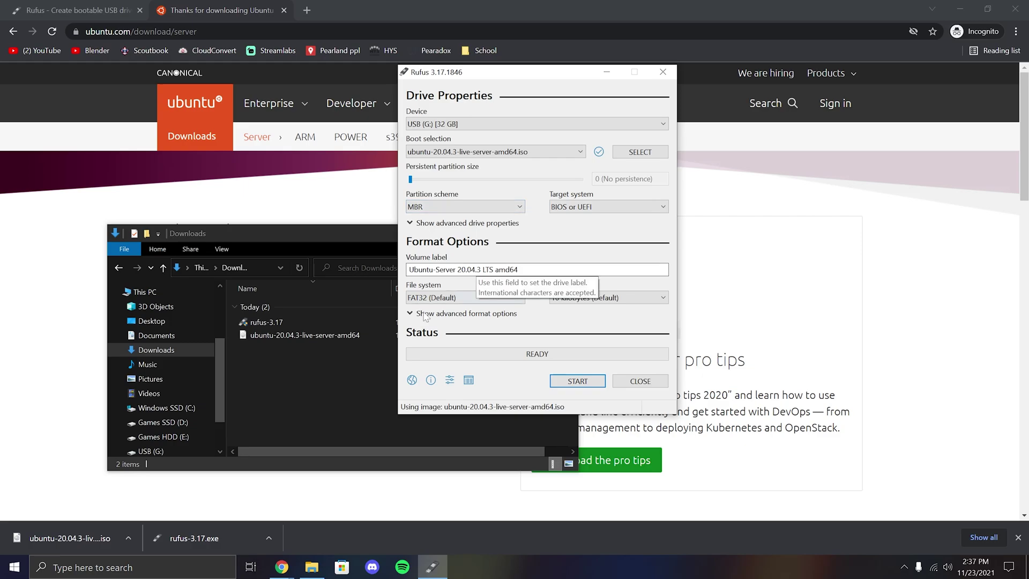
Step: Write the ISO in ISO Image mode, allowing the Syslinux download and data erasure, then close Rufus
{"action": "left_click", "coordinate": [581, 382]}
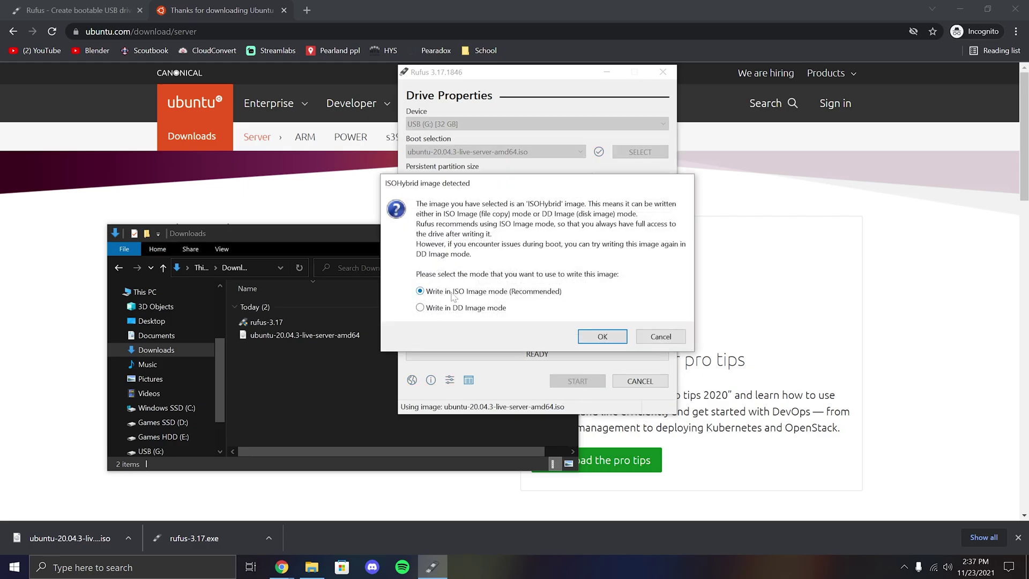
{"action": "left_click", "coordinate": [612, 338]}
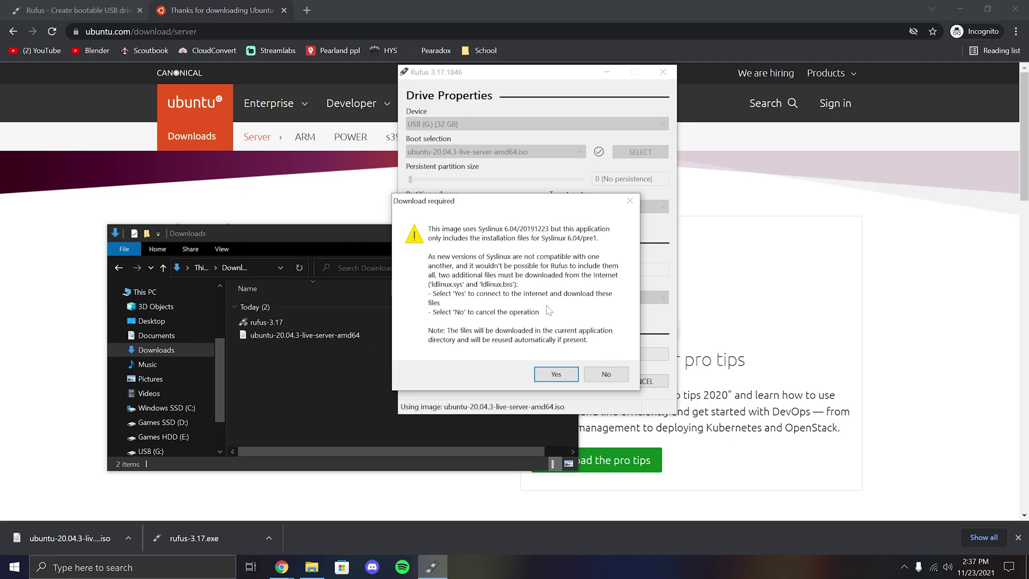
{"action": "left_click", "coordinate": [555, 371]}
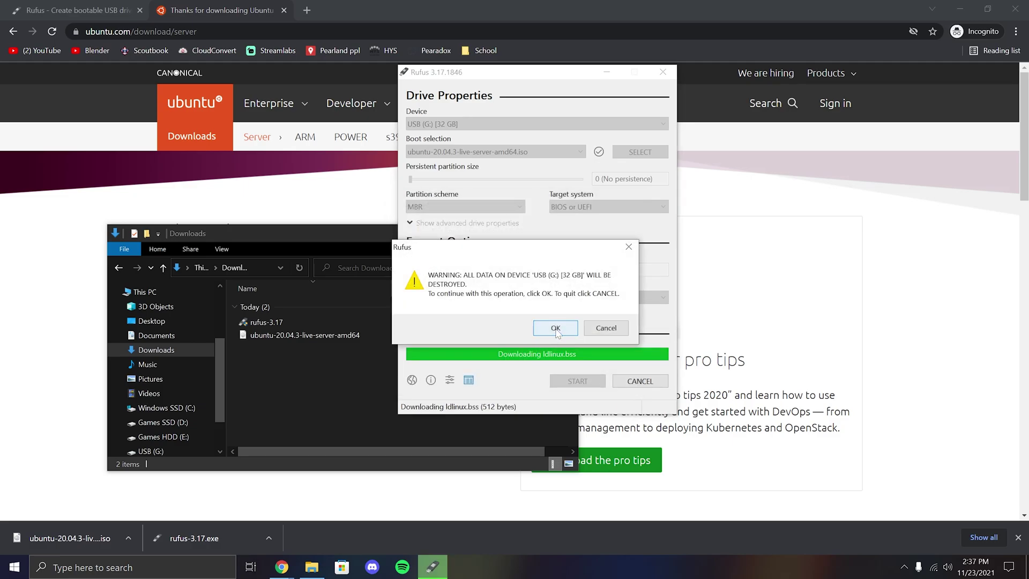
{"action": "left_click", "coordinate": [555, 328]}
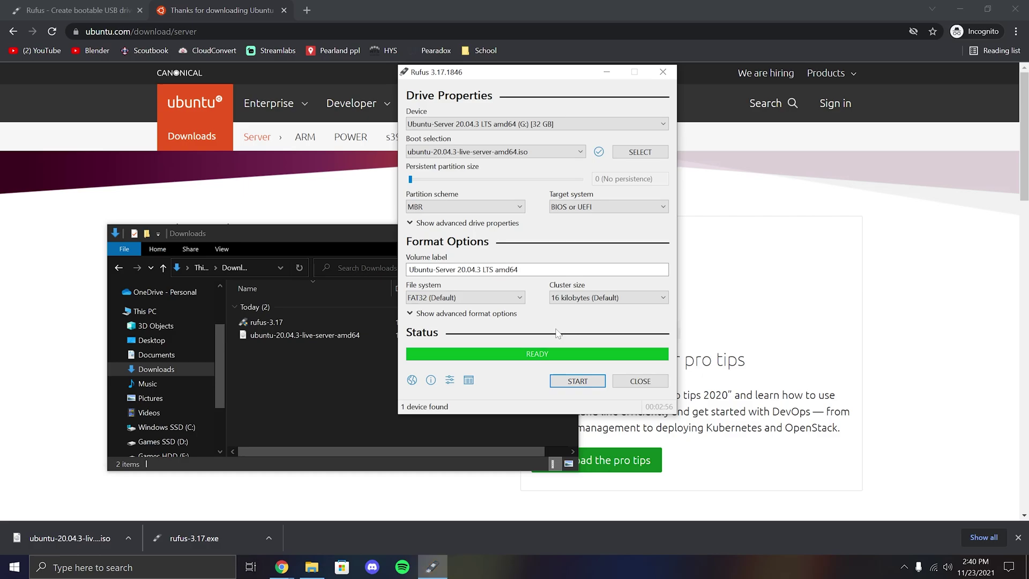
{"action": "left_click", "coordinate": [645, 383]}
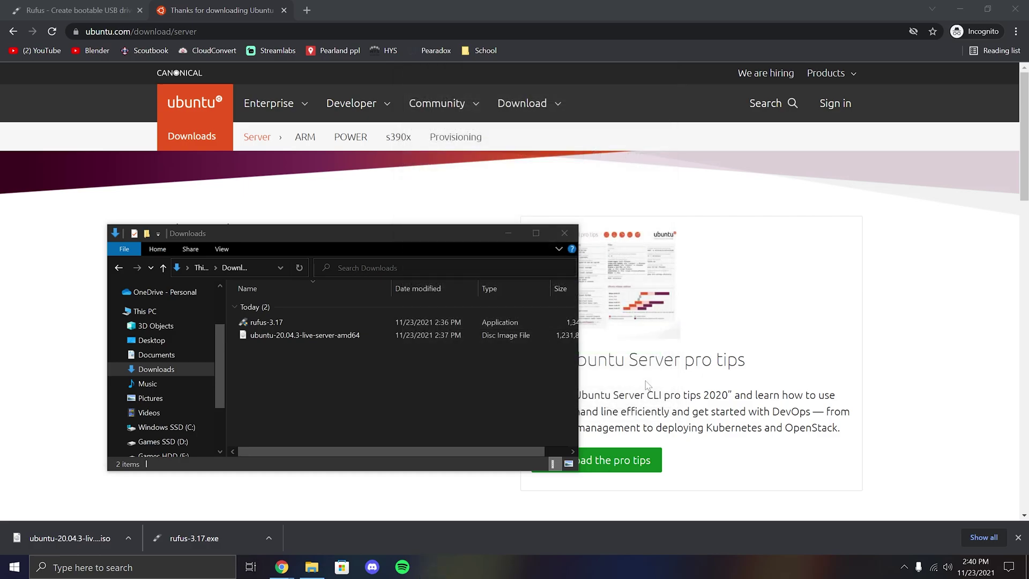
Step: Close the Downloads folder window and safely eject the Cruzer Dial USB drive from the notification area
{"action": "left_click", "coordinate": [563, 234]}
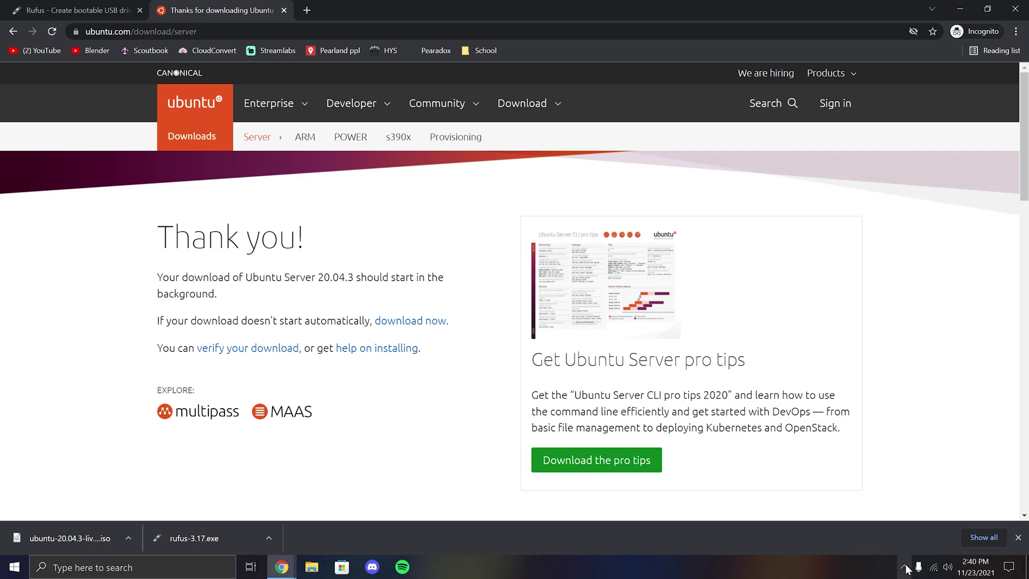
{"action": "left_click", "coordinate": [905, 568]}
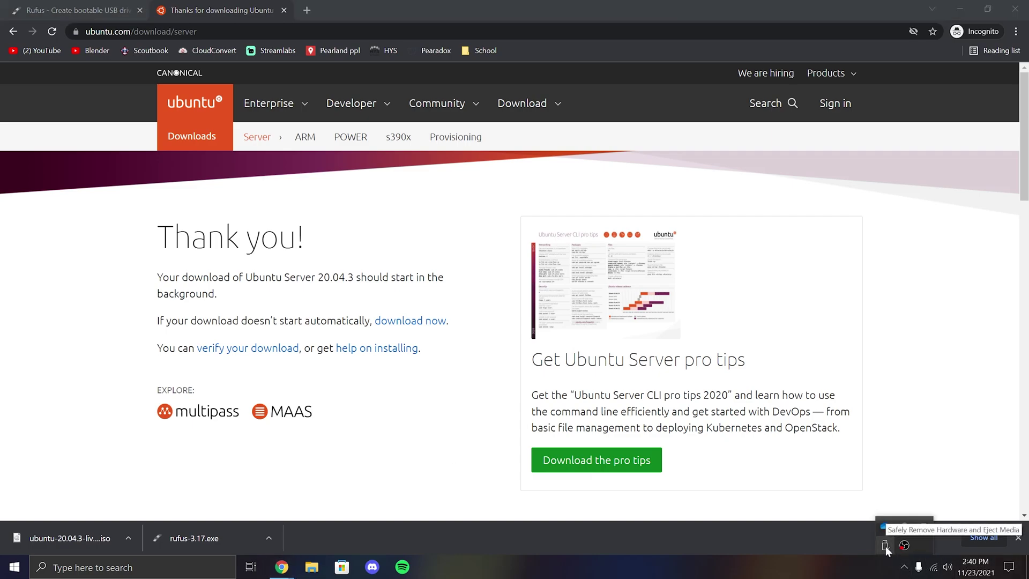
{"action": "left_click", "coordinate": [885, 545]}
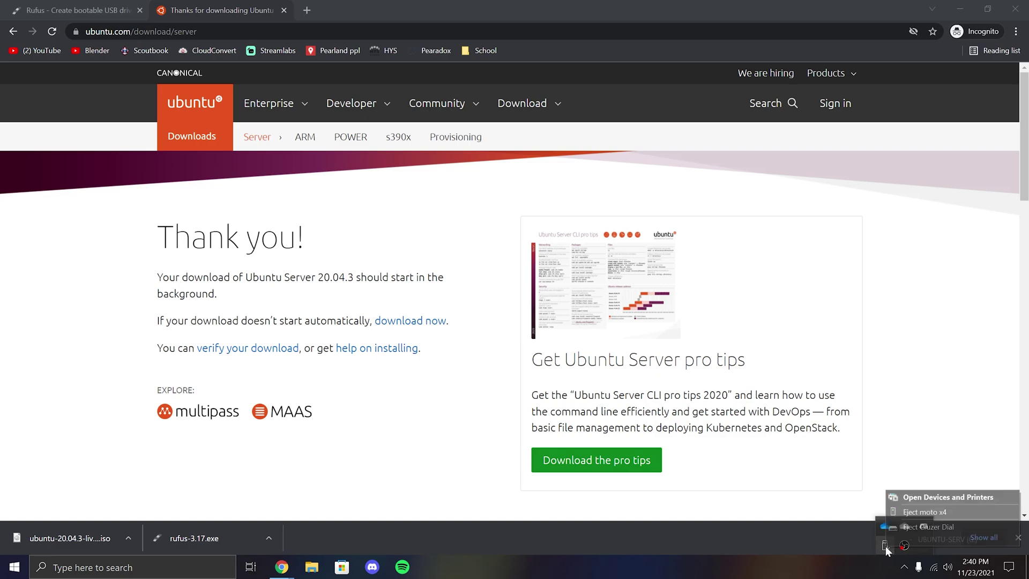
{"action": "left_click", "coordinate": [917, 526]}
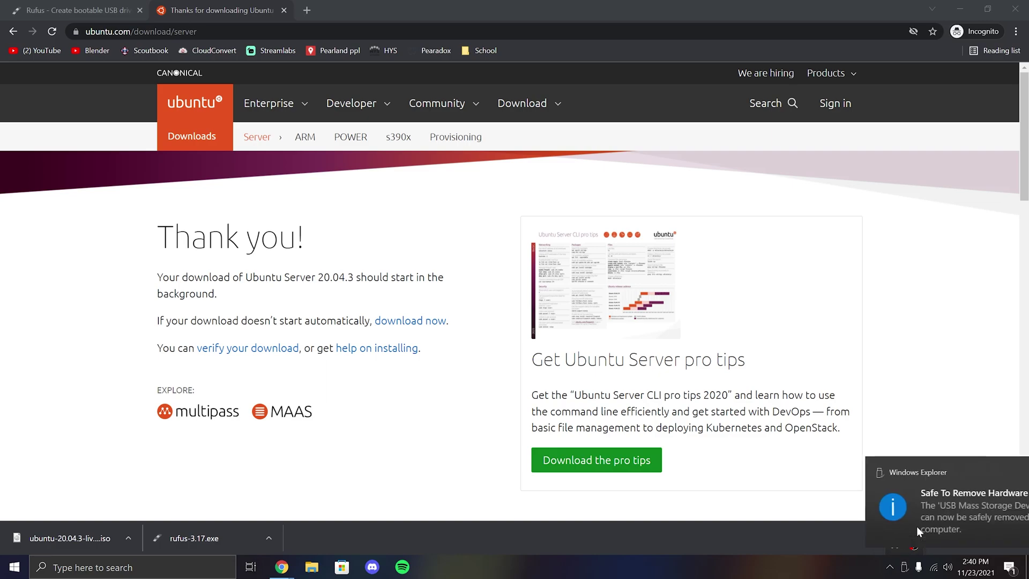